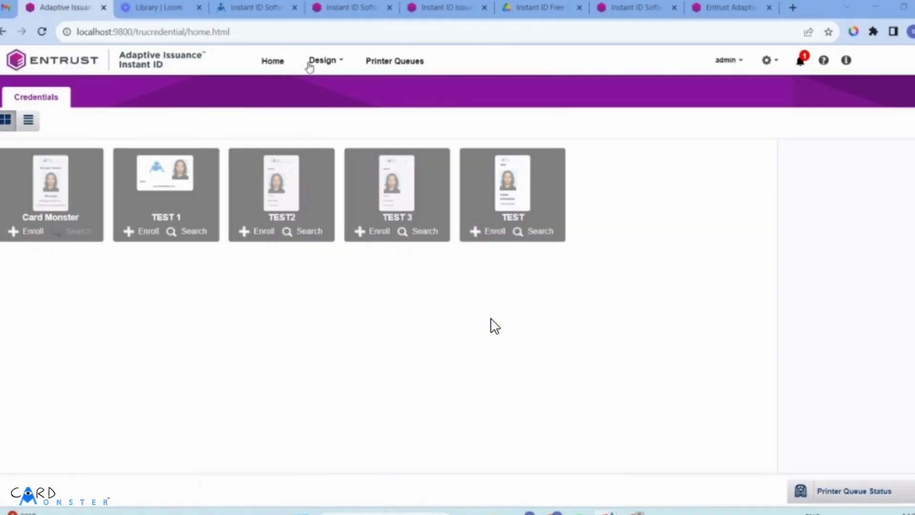
# Step: Open the Design menu on the credentials home page to show its options, including Quick Start
pyautogui.click(310, 61)
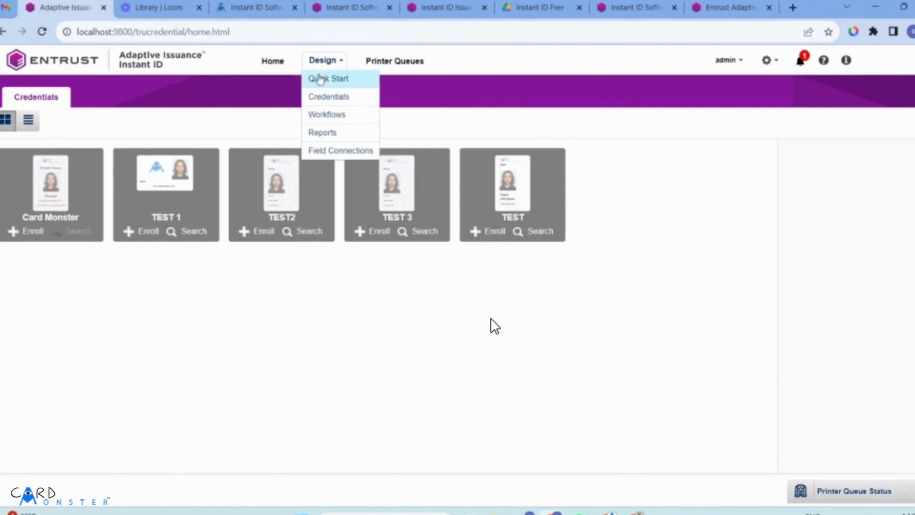
# Step: Start a Quick Start credential as a new blank design named 'Card Monster' and open it
pyautogui.click(320, 79)
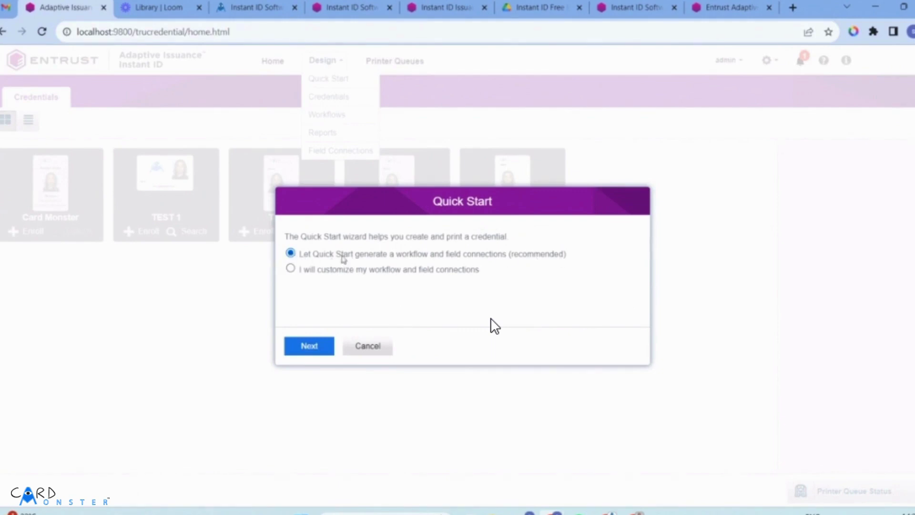
pyautogui.click(315, 351)
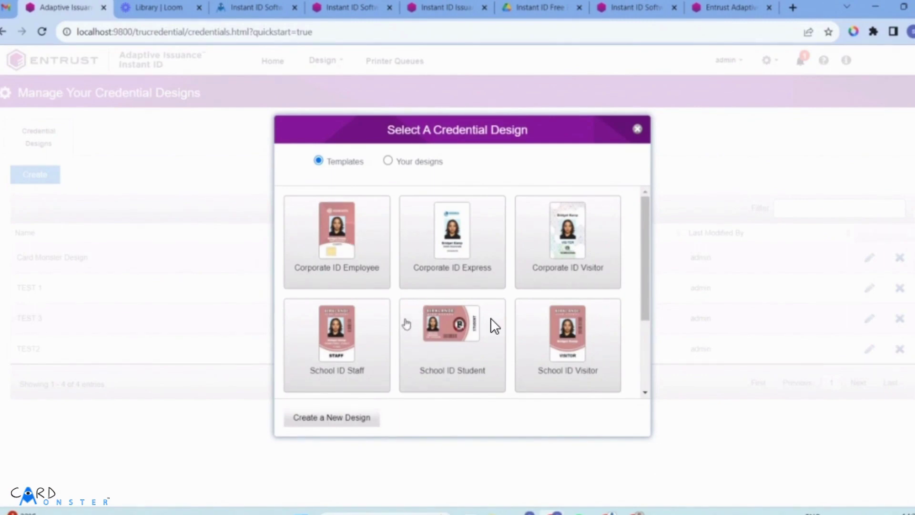
pyautogui.scroll(-3, 455, 294)
pyautogui.scroll(3, 459, 298)
pyautogui.click(352, 420)
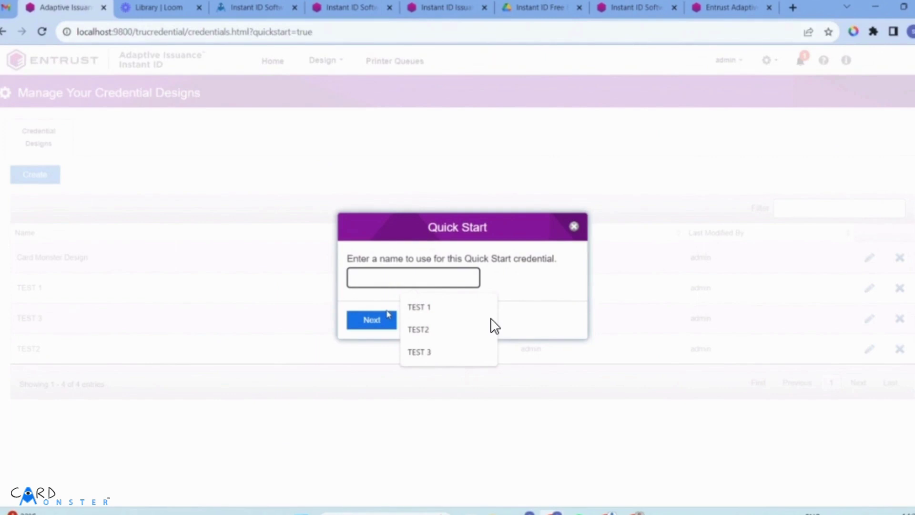
pyautogui.write('Card Monster')
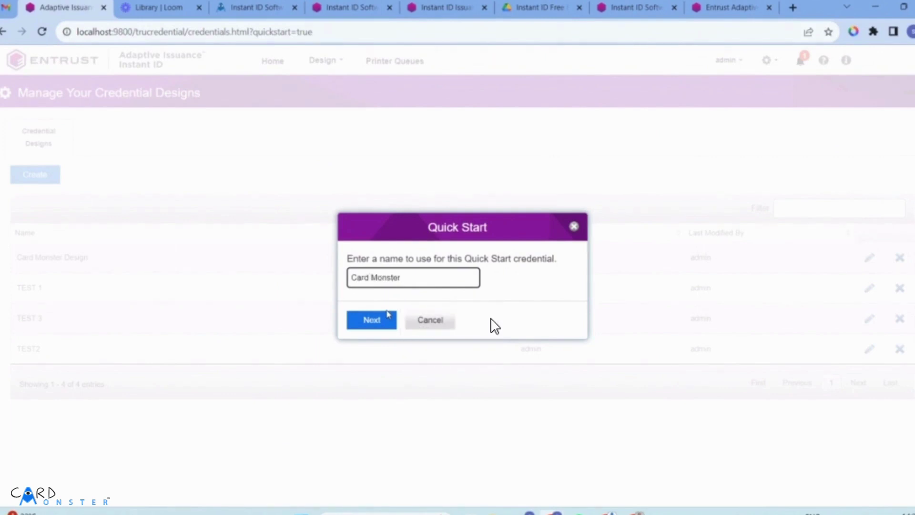
pyautogui.click(389, 315)
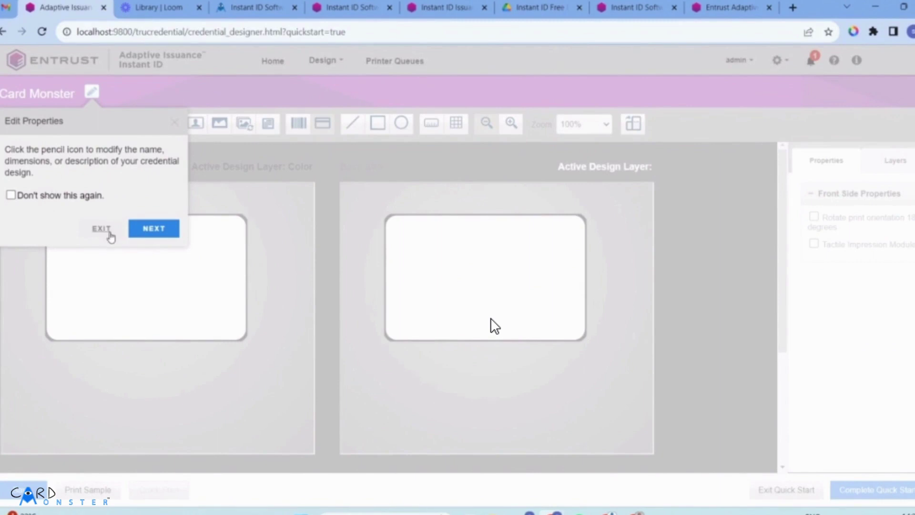
# Step: Dismiss the quick-start tips and switch both front and back card sides to portrait orientation
pyautogui.click(101, 229)
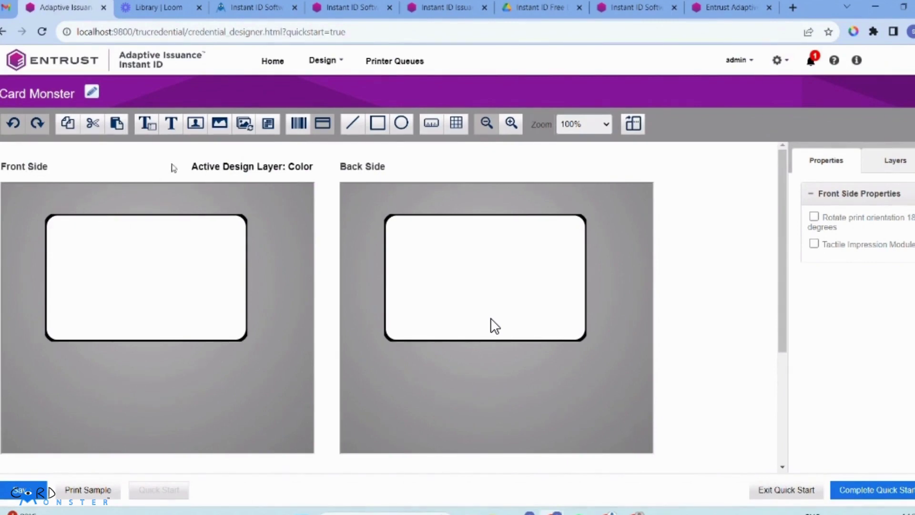
pyautogui.doubleClick(300, 166)
pyautogui.click(240, 165)
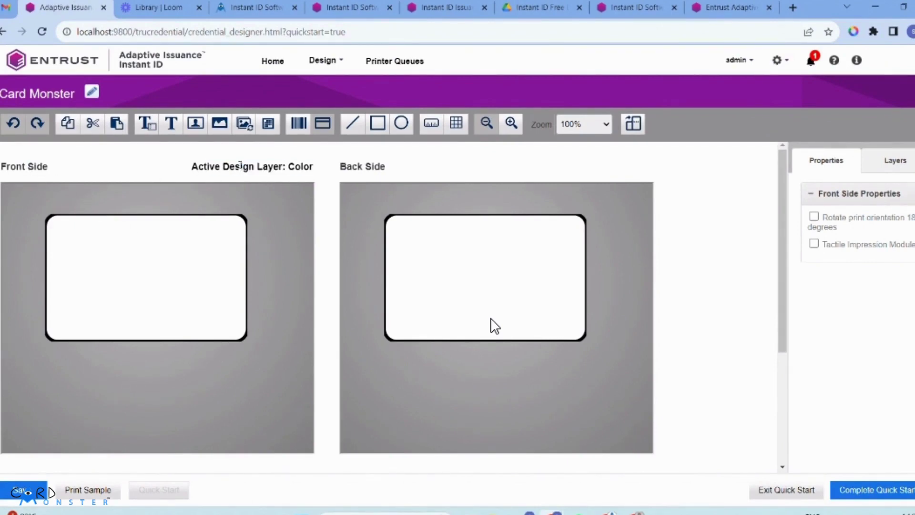
pyautogui.click(634, 127)
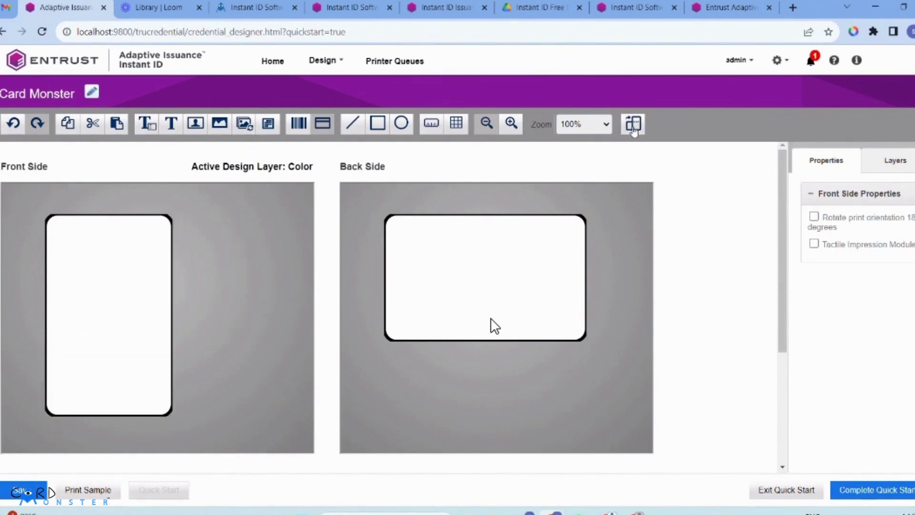
pyautogui.click(495, 326)
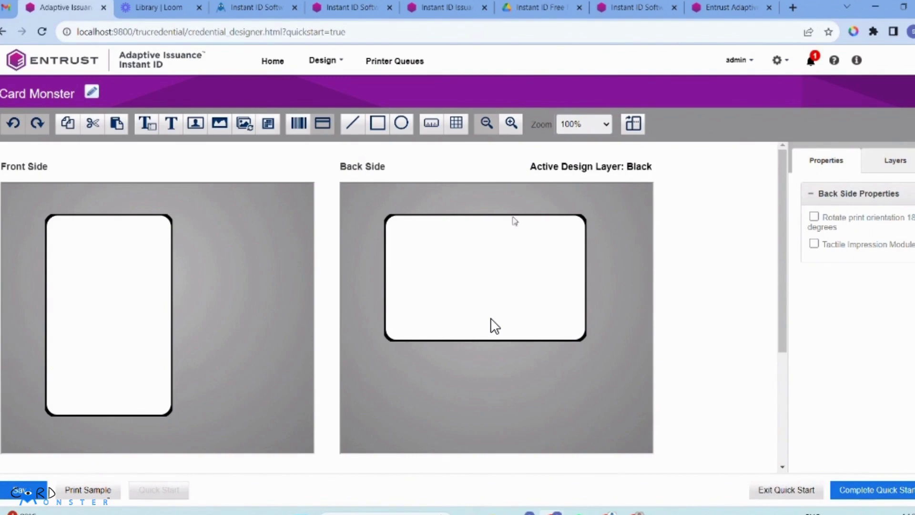
pyautogui.click(634, 126)
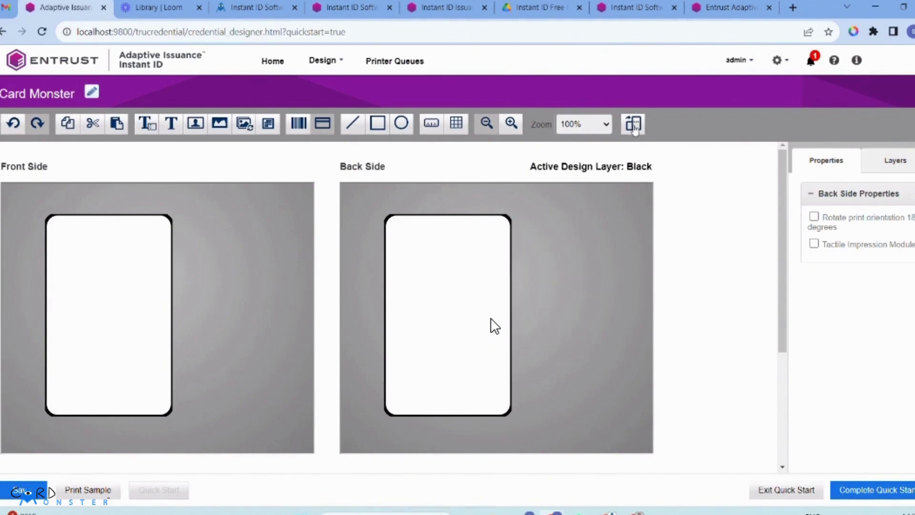
pyautogui.click(270, 274)
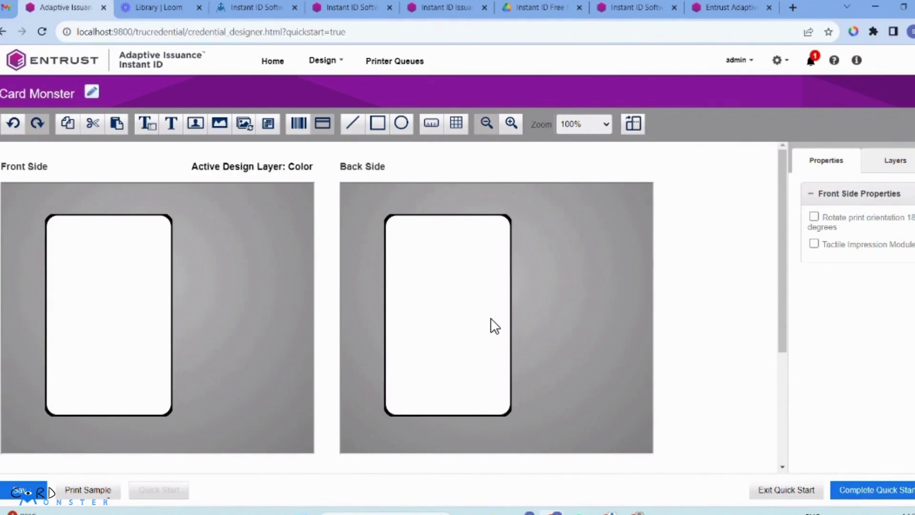
pyautogui.click(896, 163)
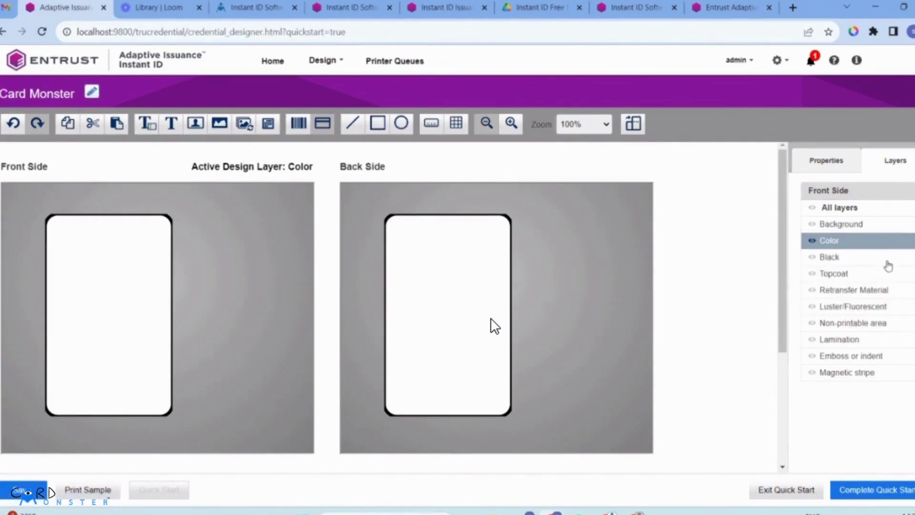
# Step: Tick the front side's Background layer so it is enabled and active for design
pyautogui.click(871, 231)
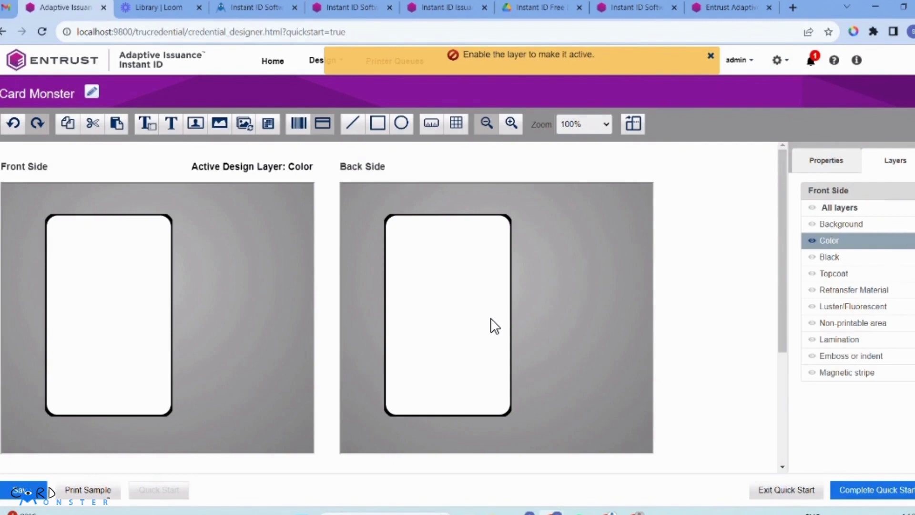
pyautogui.click(879, 229)
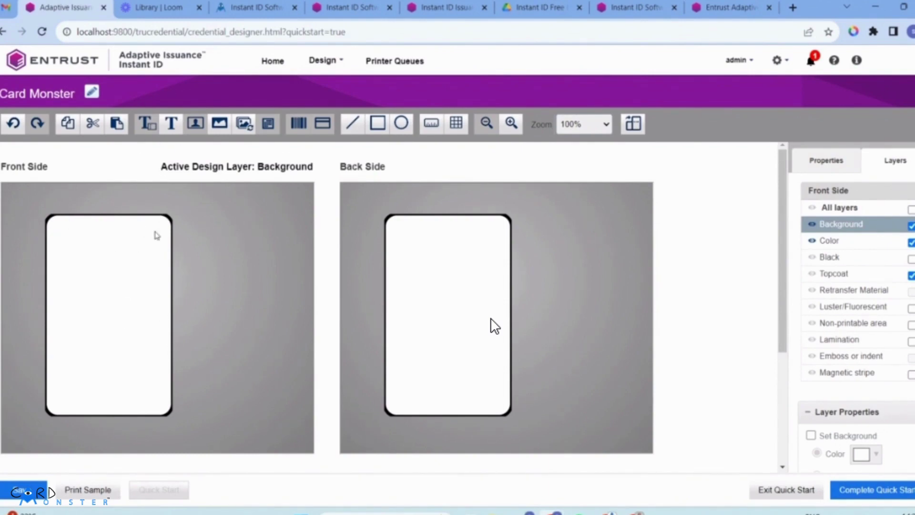
# Step: Place a static image on the front card and name its field Background
pyautogui.click(219, 124)
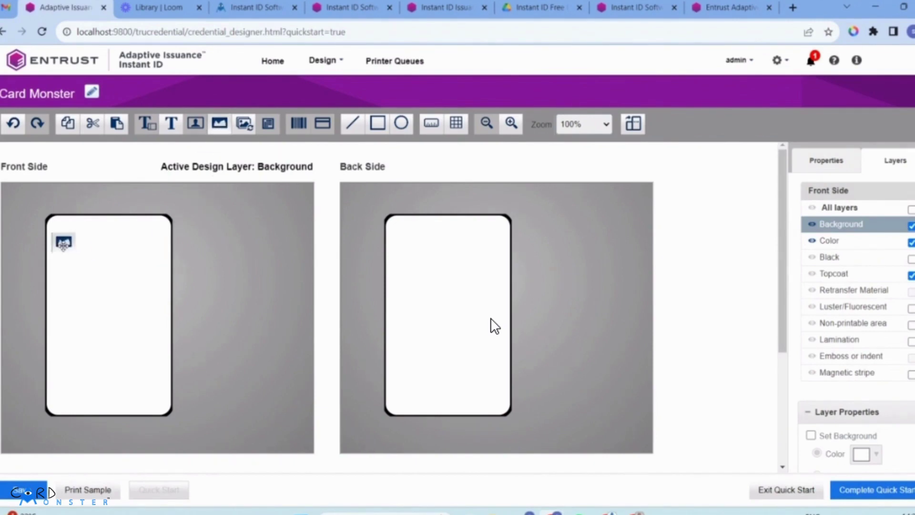
pyautogui.click(63, 235)
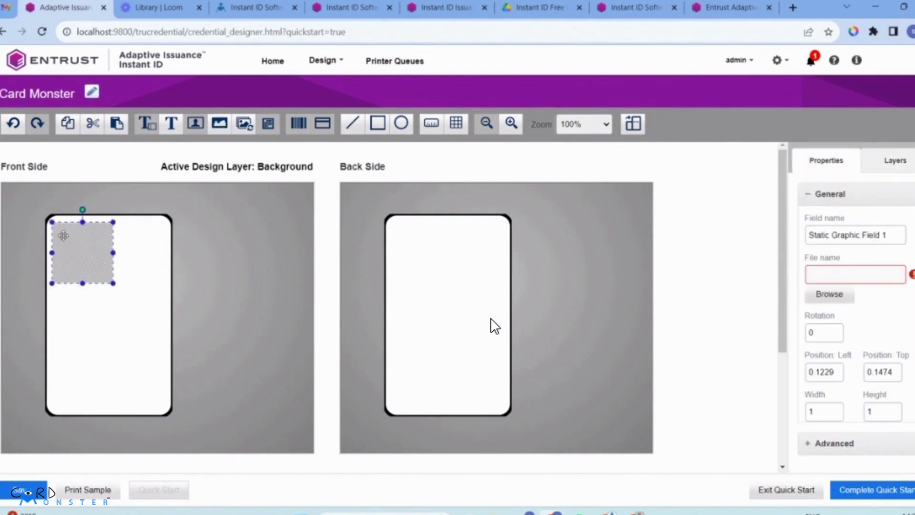
pyautogui.tripleClick(816, 236)
pyautogui.write('background')
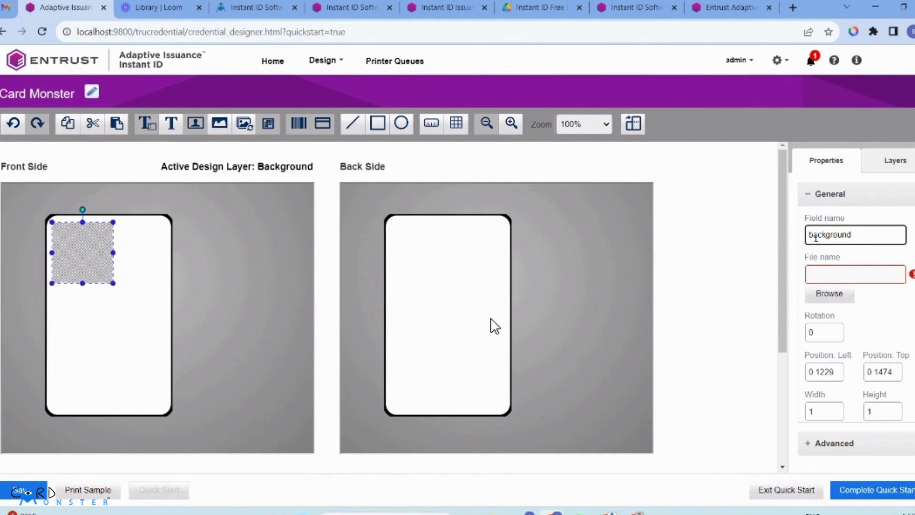
pyautogui.click(828, 297)
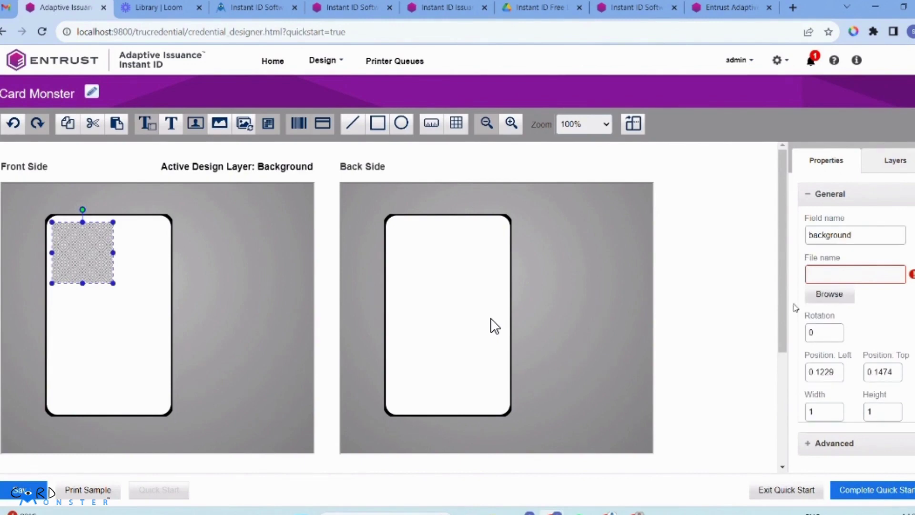
# Step: Load portrait card.png from the Downloads folder as the front background image
pyautogui.click(874, 275)
pyautogui.scroll(7, 42, 160)
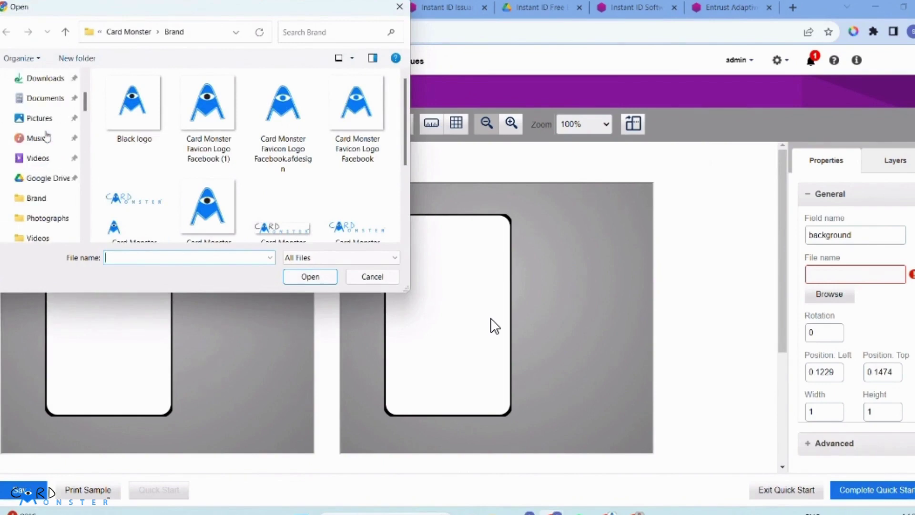
pyautogui.click(42, 188)
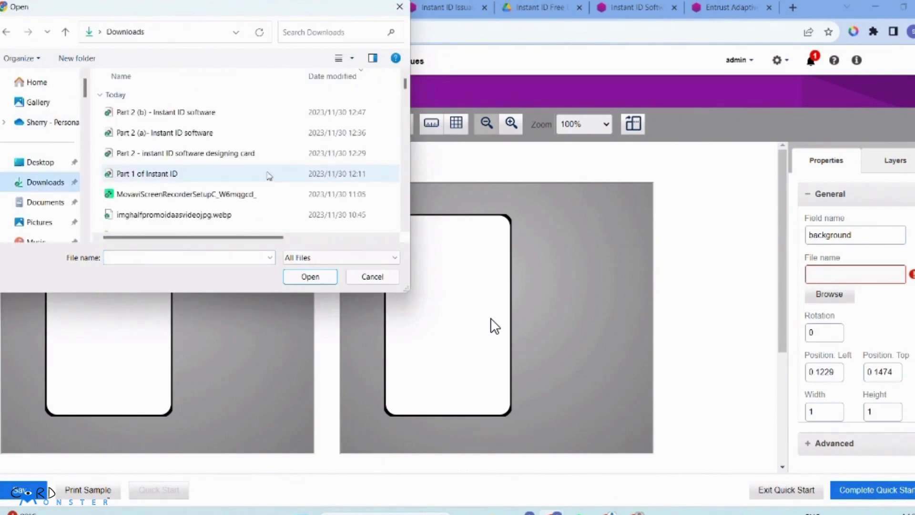
pyautogui.scroll(-5, 238, 179)
pyautogui.scroll(-5, 200, 177)
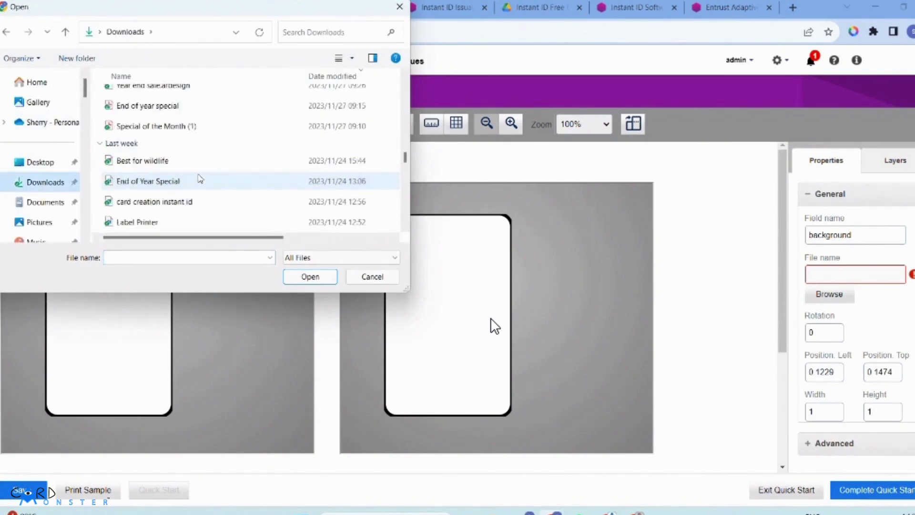
pyautogui.scroll(1, 167, 132)
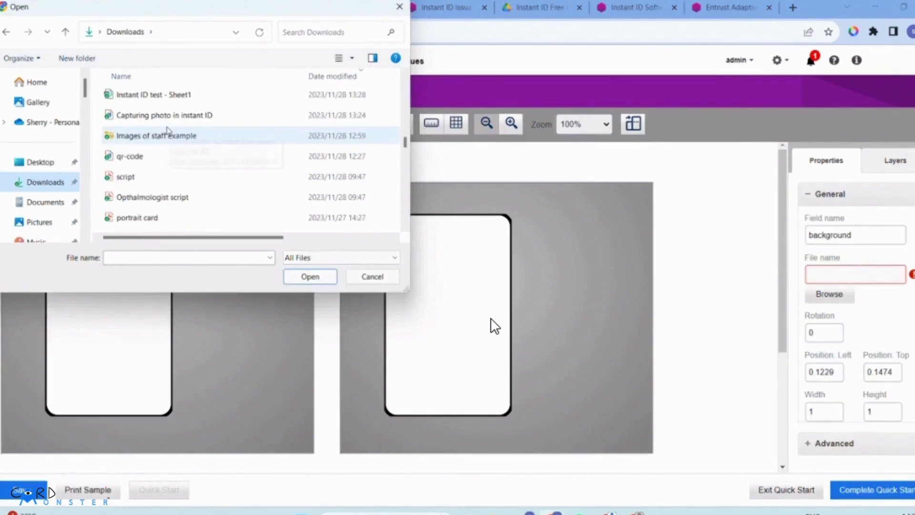
pyautogui.scroll(1, 167, 131)
pyautogui.scroll(-2, 167, 132)
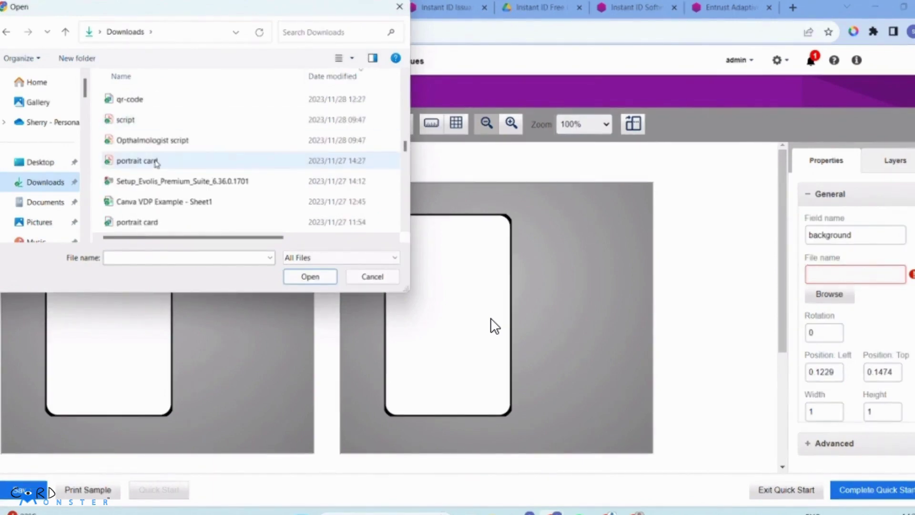
pyautogui.click(160, 223)
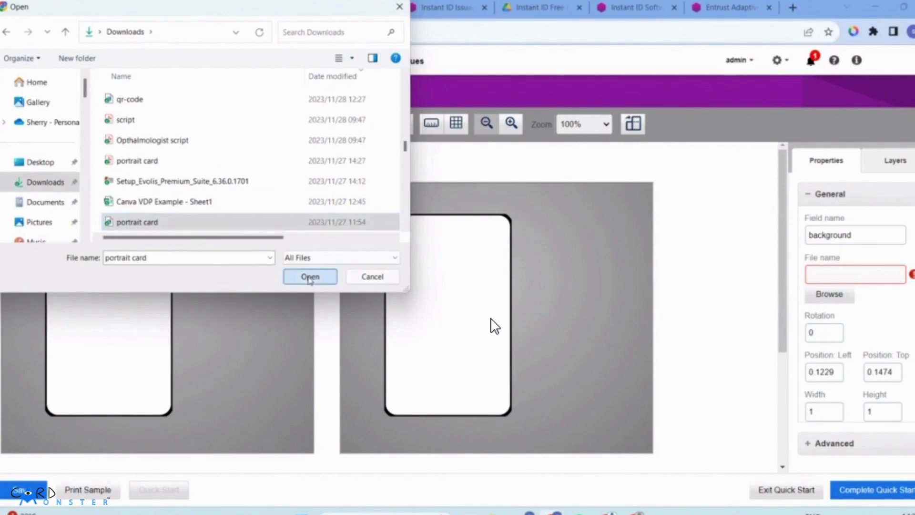
pyautogui.click(329, 277)
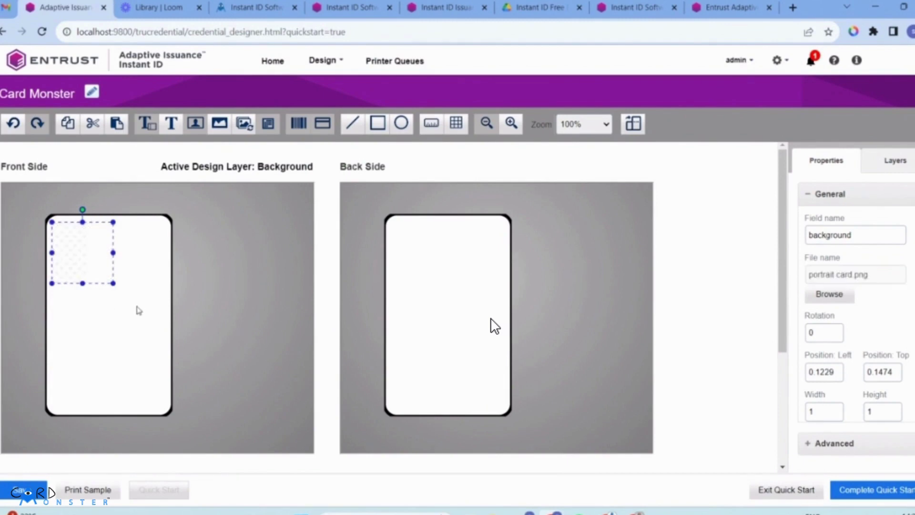
# Step: Stretch and nudge the background image to cover the whole front card at 2.3125×3.1771
pyautogui.moveTo(115, 283); pyautogui.dragTo(188, 415)
pyautogui.moveTo(161, 332); pyautogui.dragTo(187, 315)
pyautogui.click(240, 334)
pyautogui.click(153, 339)
pyautogui.click(228, 321)
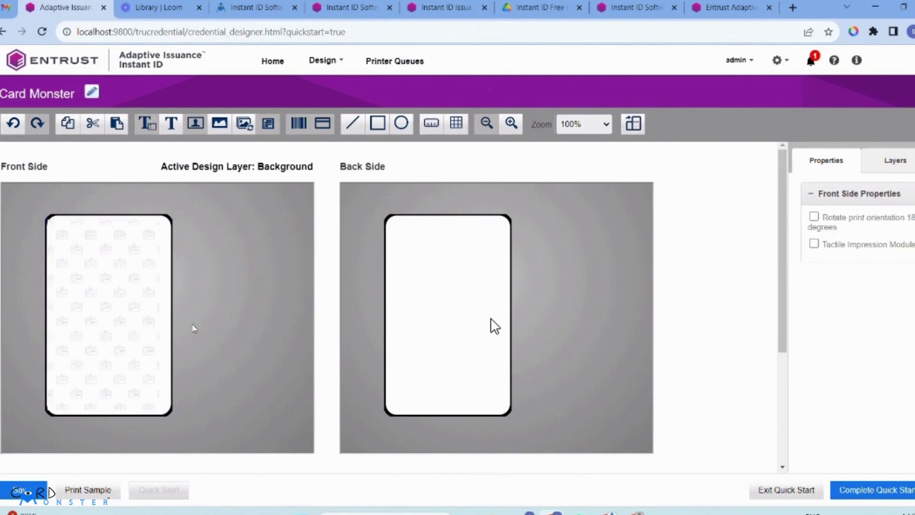
pyautogui.click(120, 327)
pyautogui.click(260, 319)
pyautogui.click(139, 318)
pyautogui.press('Right')
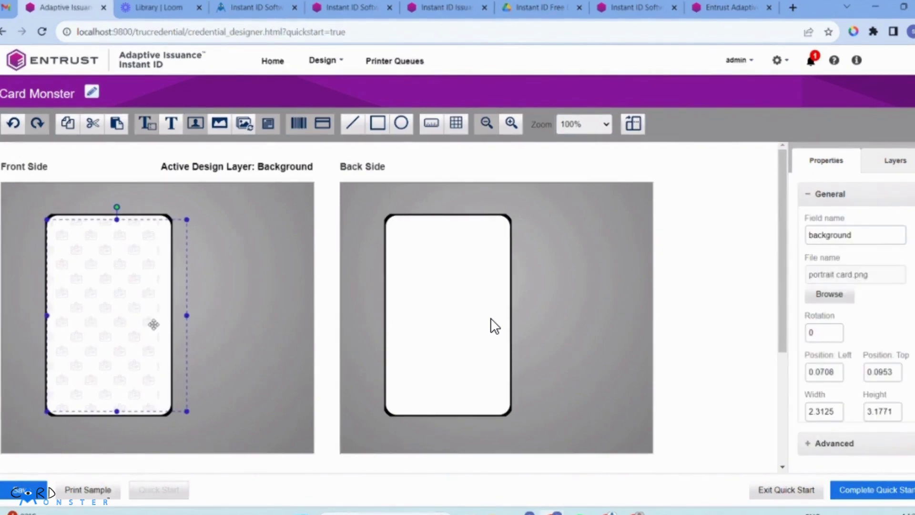
pyautogui.click(229, 314)
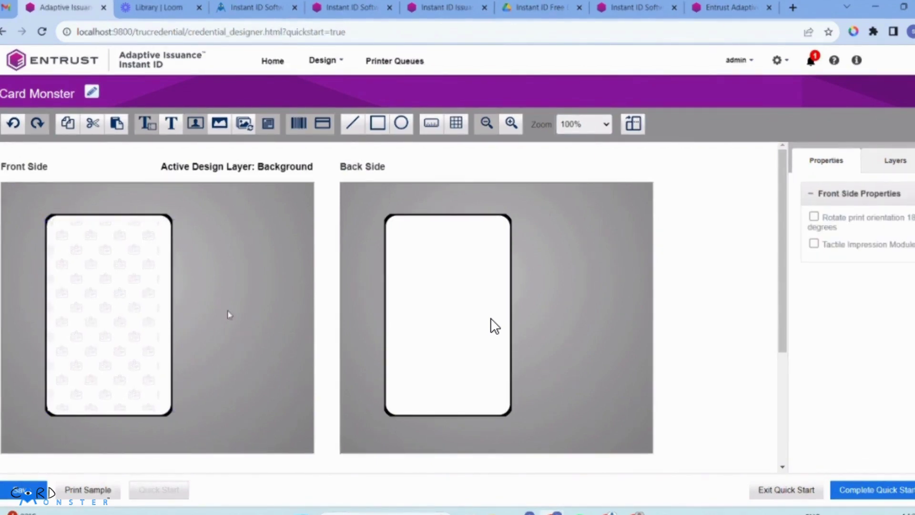
pyautogui.click(617, 287)
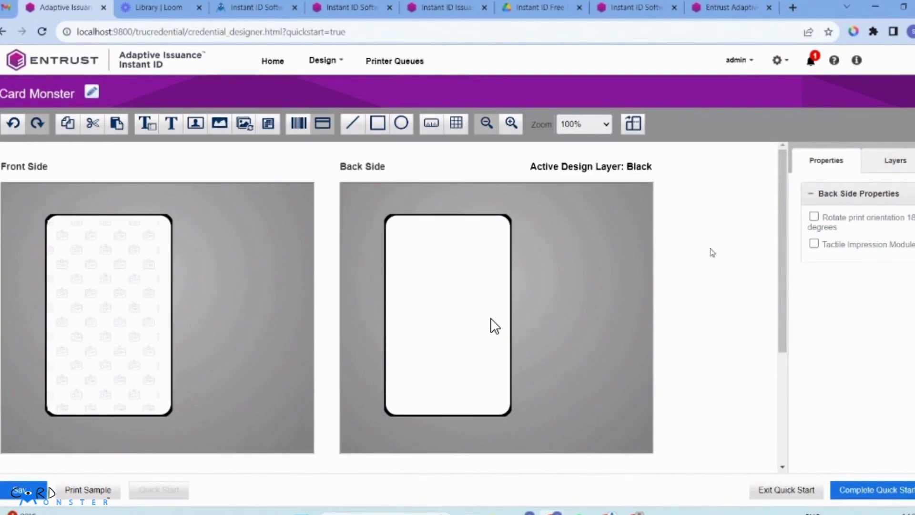
# Step: On the back side, make Background the active layer and name the image field 'Background'
pyautogui.click(896, 162)
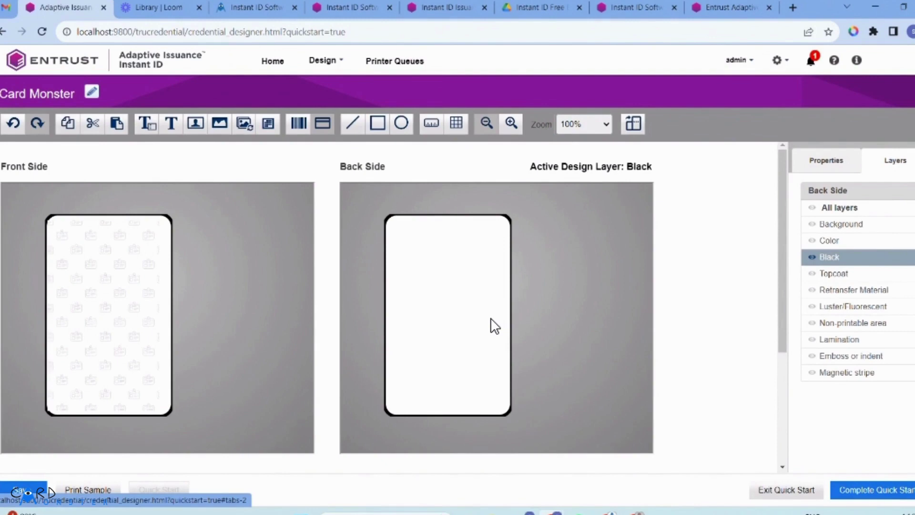
pyautogui.click(868, 225)
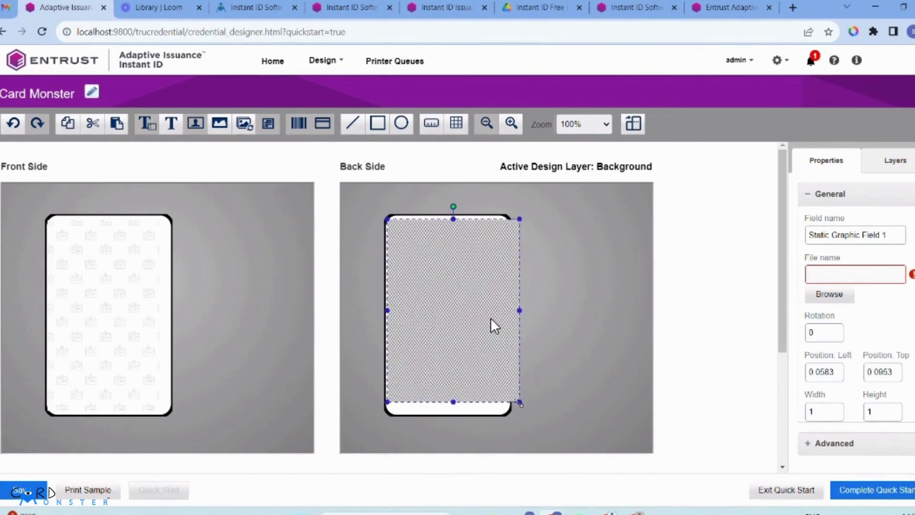
pyautogui.tripleClick(849, 233)
pyautogui.write('Bac')
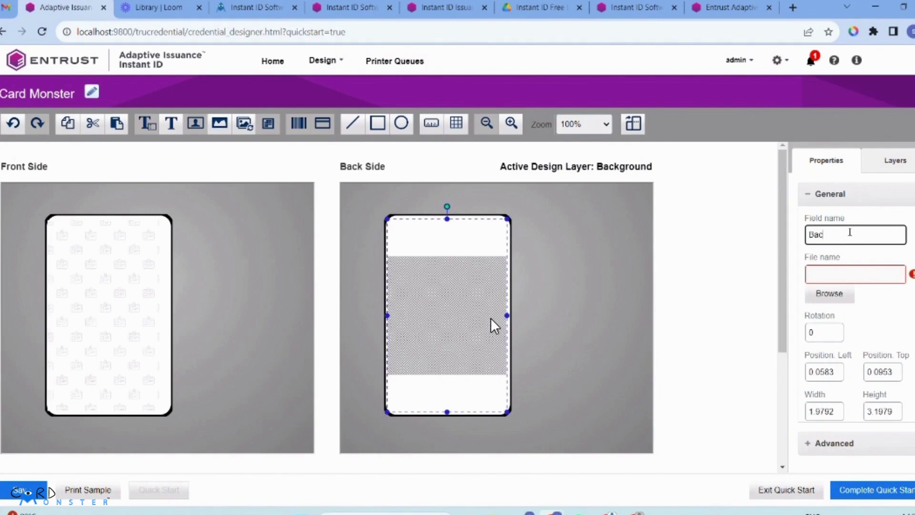
pyautogui.write('kground')
# Step: Load portrait card.png as the back side's background image to match the front
pyautogui.click(830, 293)
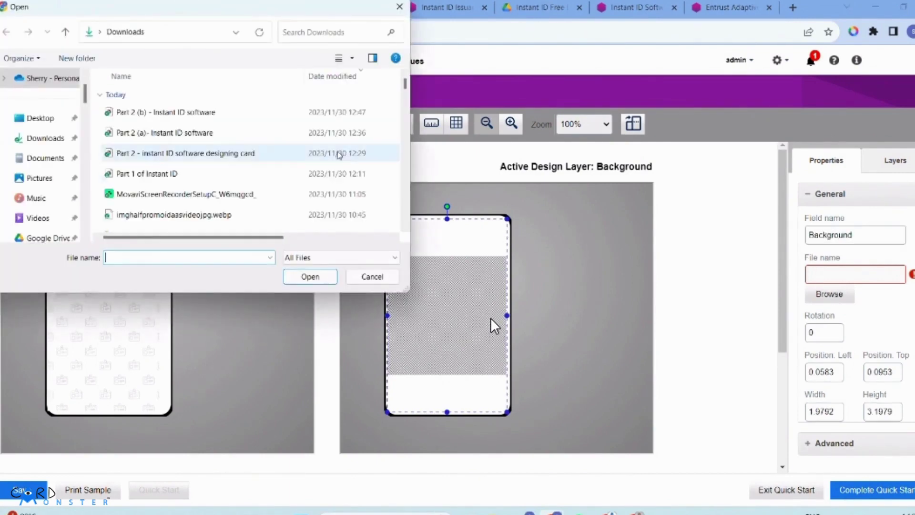
pyautogui.scroll(-10, 248, 206)
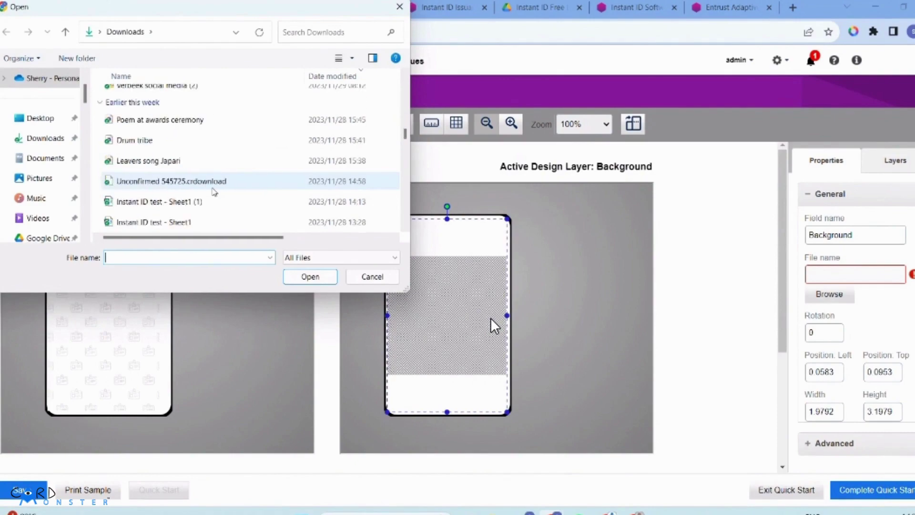
pyautogui.scroll(-2, 214, 191)
pyautogui.scroll(-1, 214, 191)
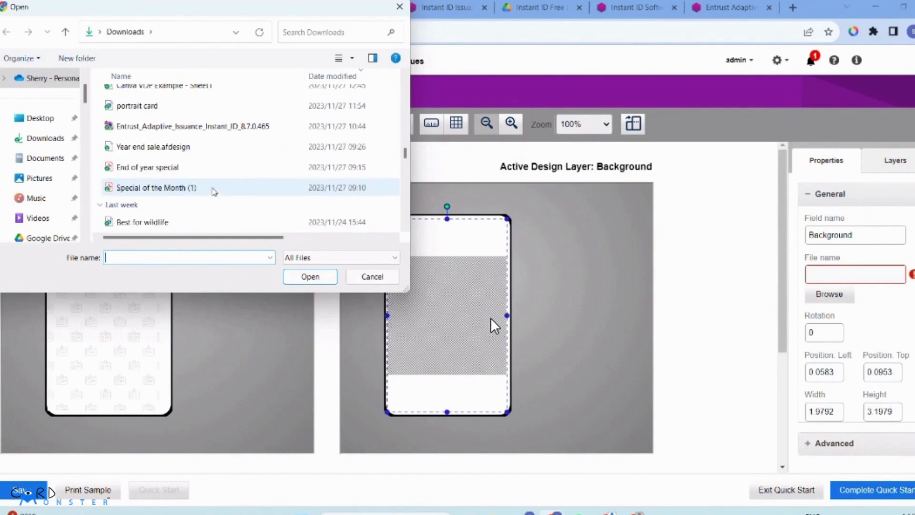
pyautogui.click(138, 105)
pyautogui.click(293, 282)
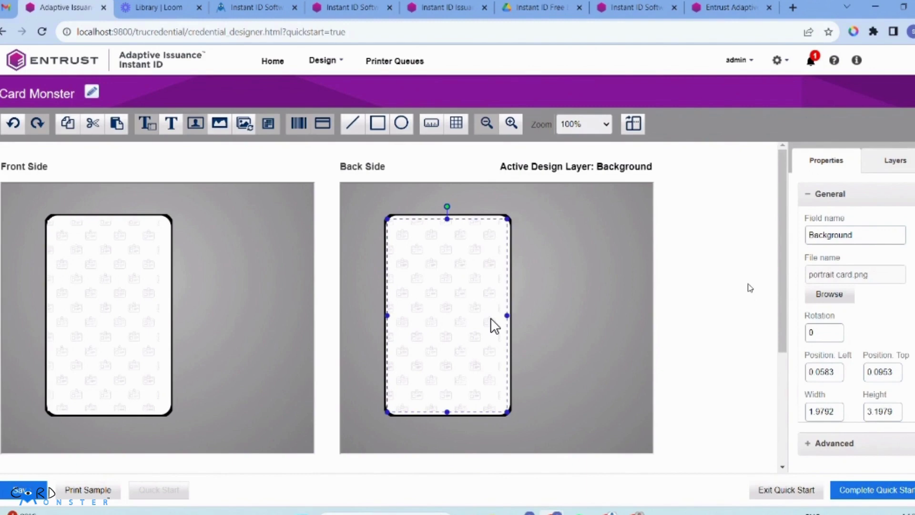
pyautogui.click(581, 310)
pyautogui.click(488, 333)
pyautogui.click(551, 320)
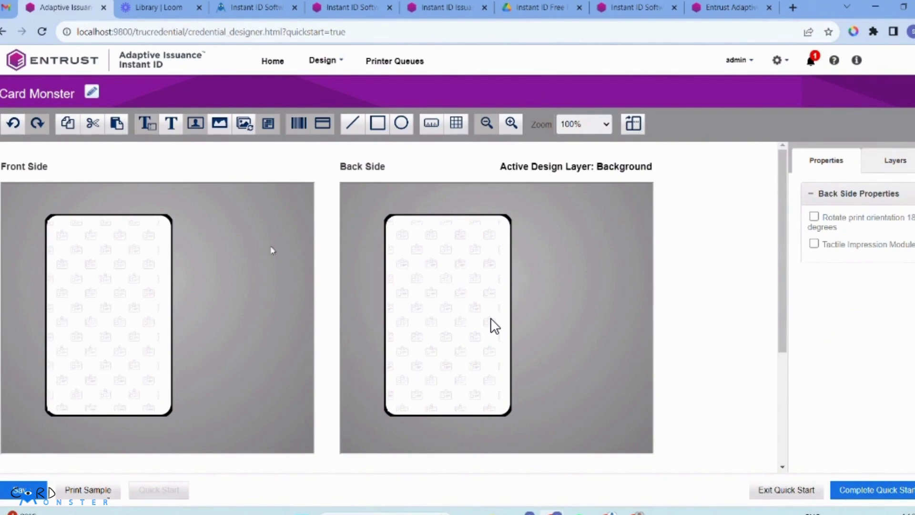
# Step: Widen the front background image to 2.3333, keeping its height at 3.1771
pyautogui.click(145, 312)
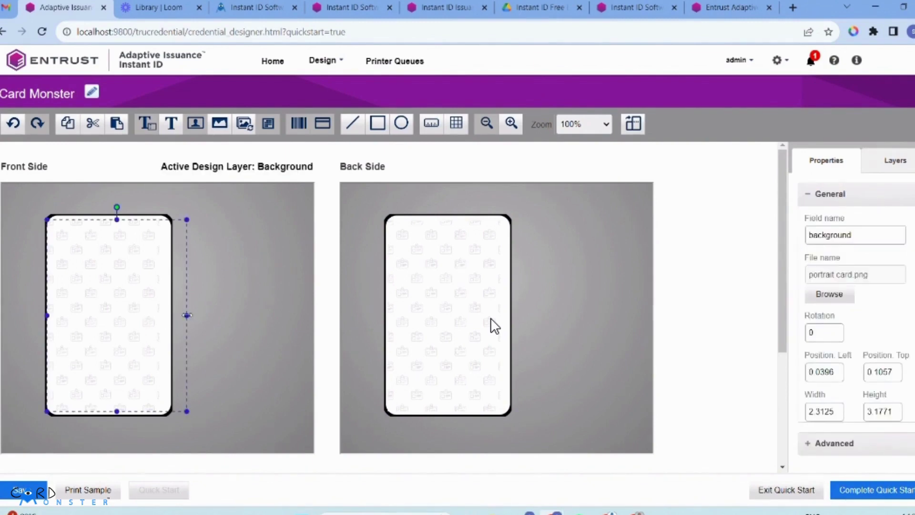
pyautogui.moveTo(187, 315); pyautogui.dragTo(188, 315)
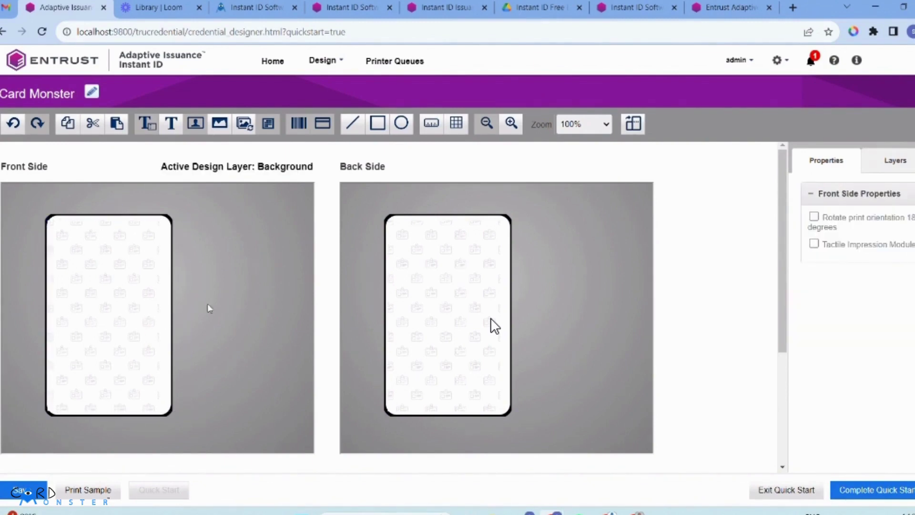
pyautogui.click(139, 270)
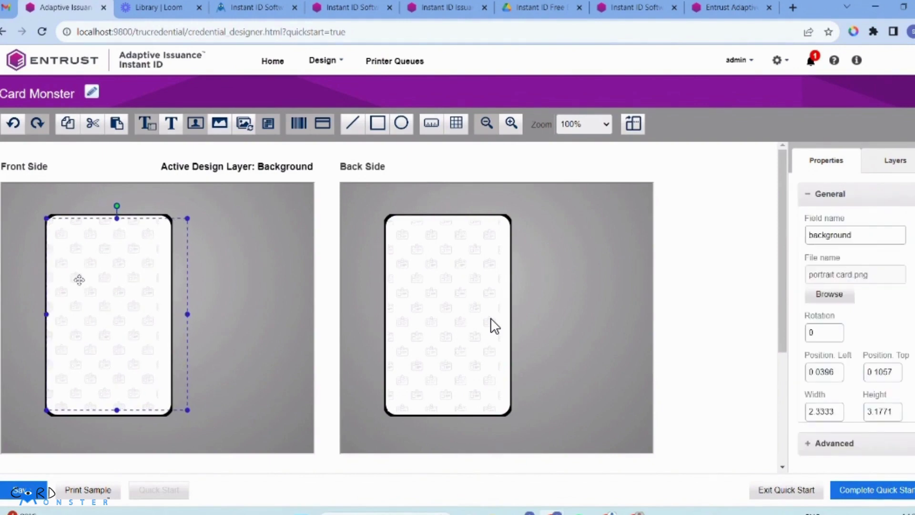
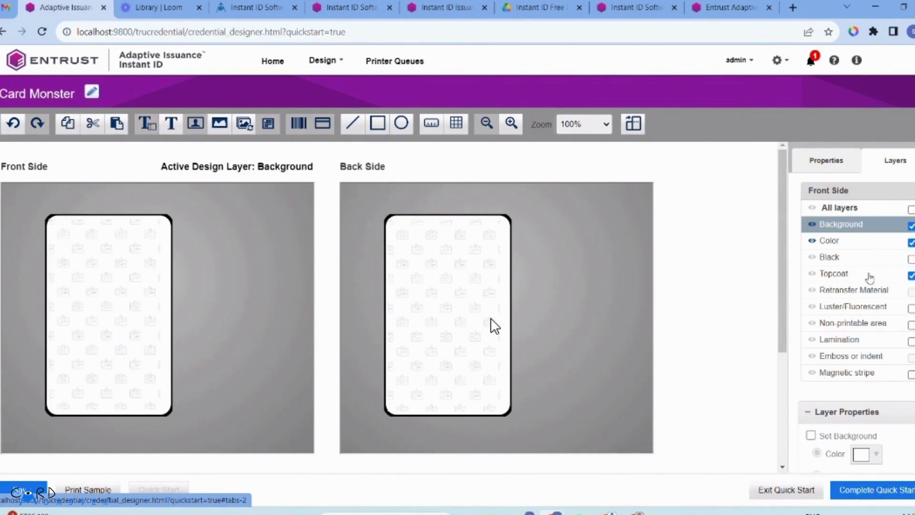
# Step: Enable the Color and Black layers on the front side
pyautogui.click(858, 242)
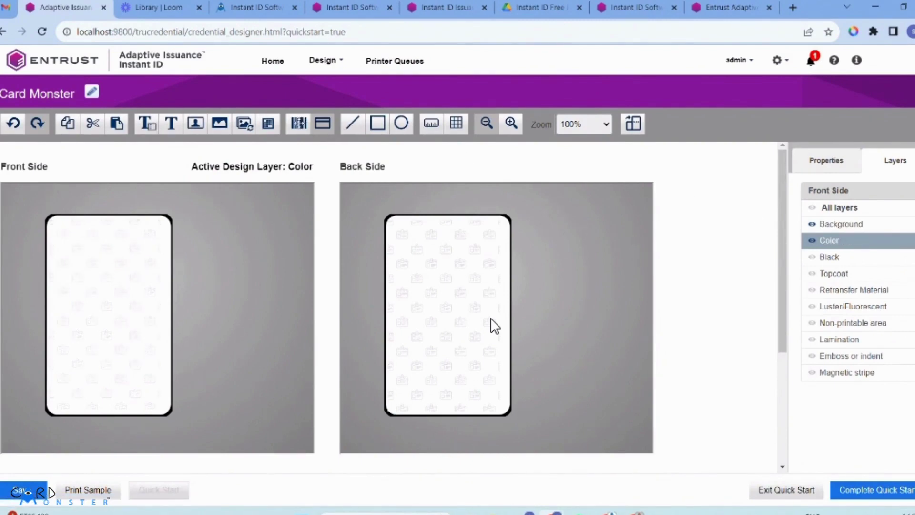
pyautogui.click(869, 259)
pyautogui.click(909, 261)
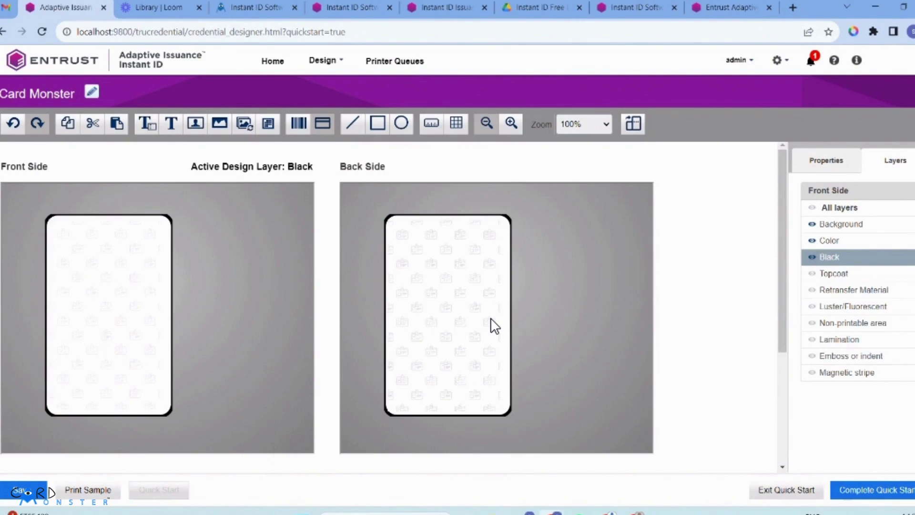
# Step: Try the Magnetic stripe layer, turn it off again, and make Color the active layer
pyautogui.click(879, 382)
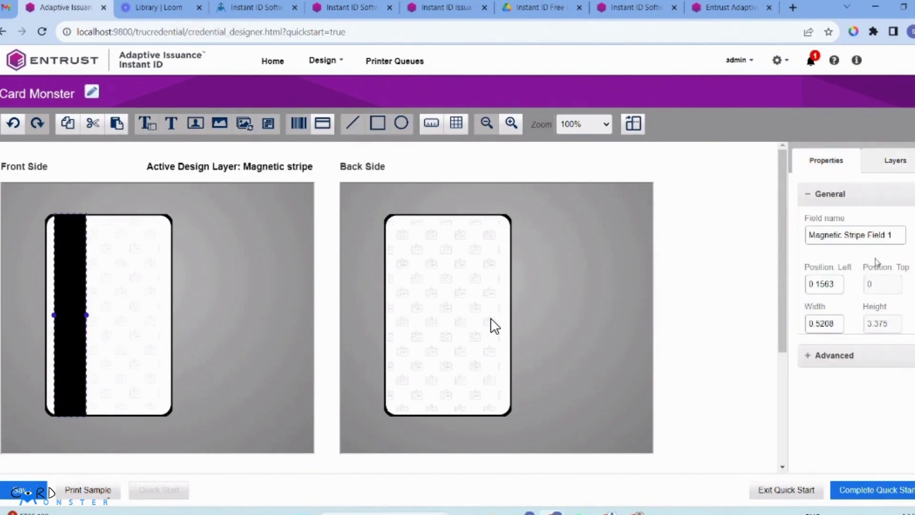
pyautogui.click(902, 173)
pyautogui.click(906, 372)
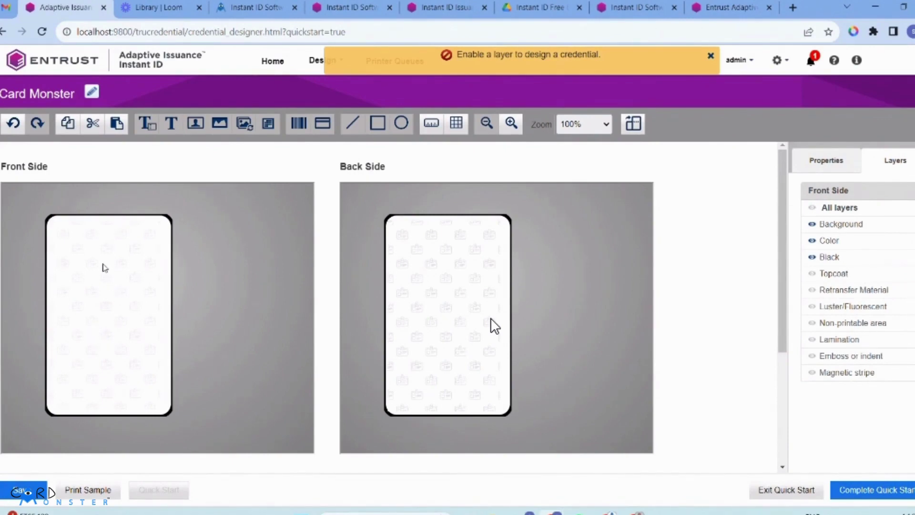
pyautogui.click(712, 58)
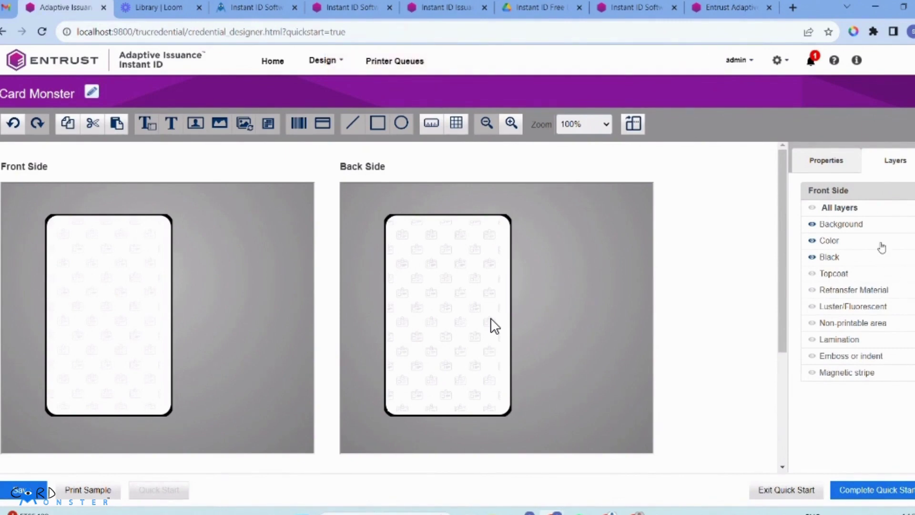
pyautogui.click(881, 246)
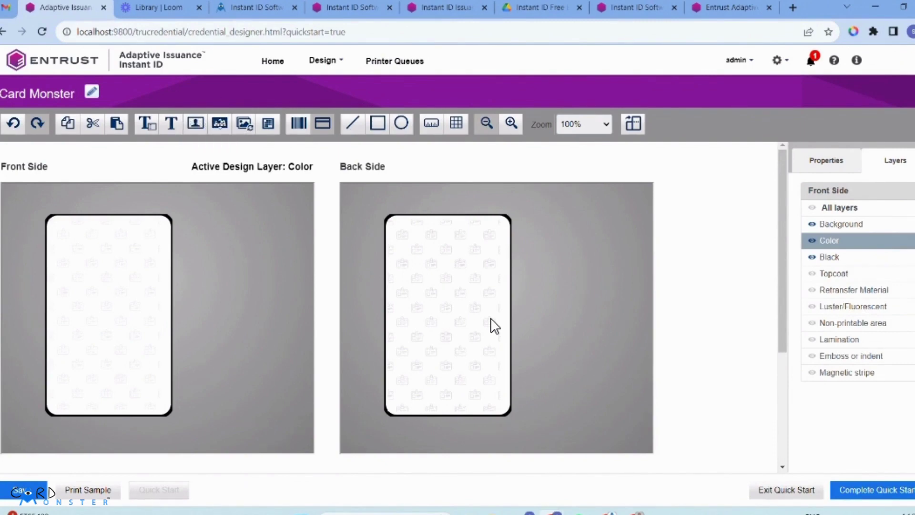
# Step: Place a graphic field named 'logo' on the front, loaded with Card Monster Logo New
pyautogui.moveTo(220, 125); pyautogui.dragTo(95, 240)
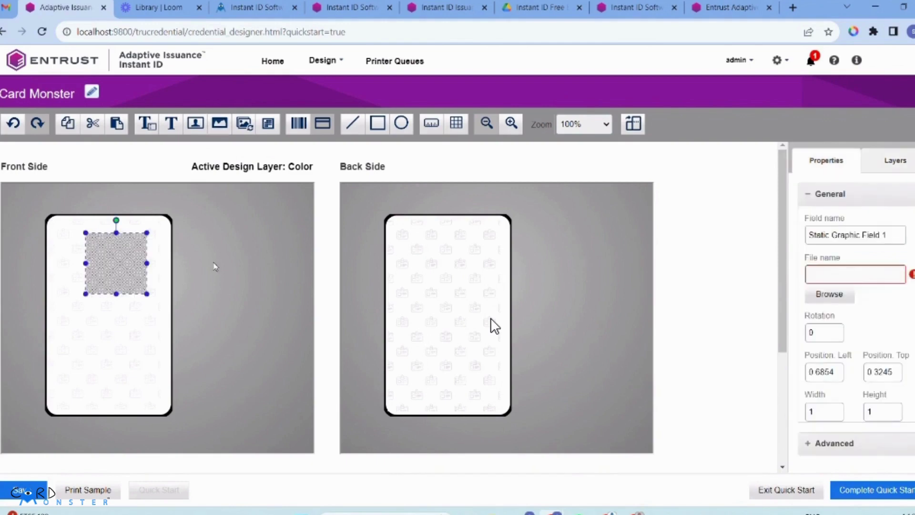
pyautogui.tripleClick(823, 236)
pyautogui.write('logo')
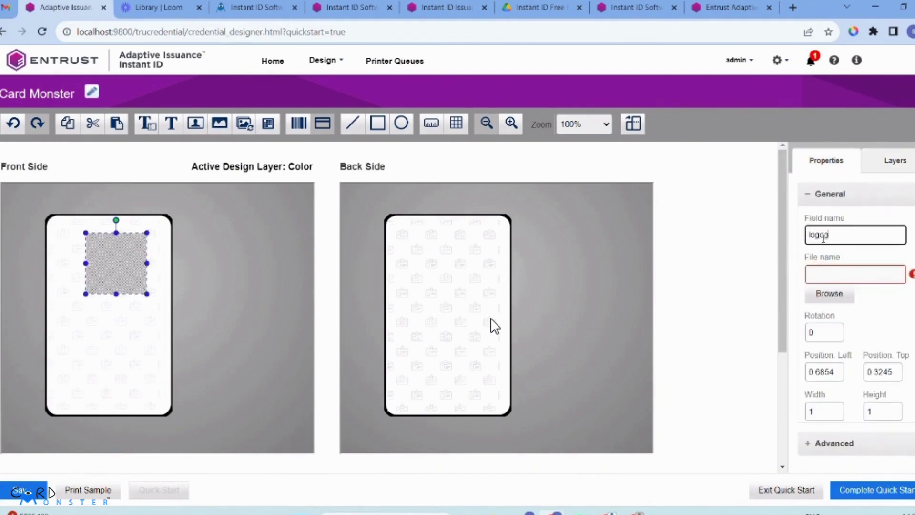
pyautogui.click(814, 297)
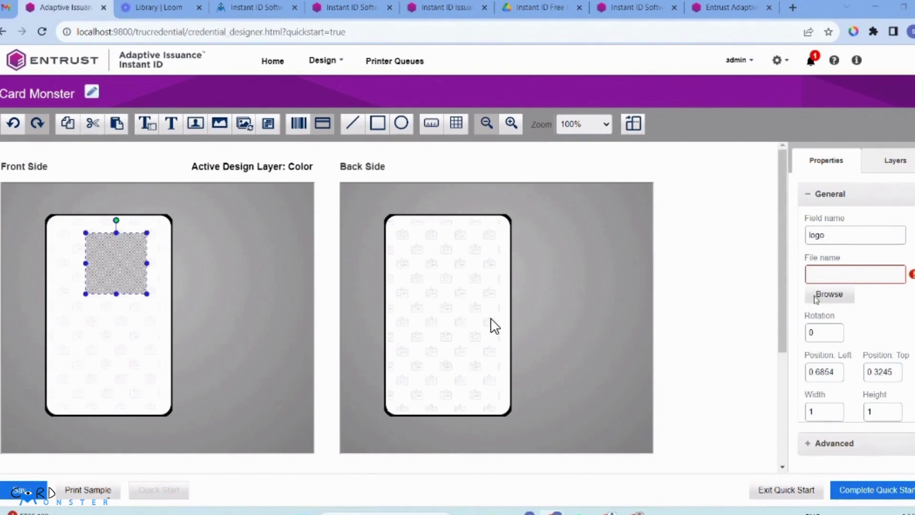
pyautogui.scroll(-5, 14, 191)
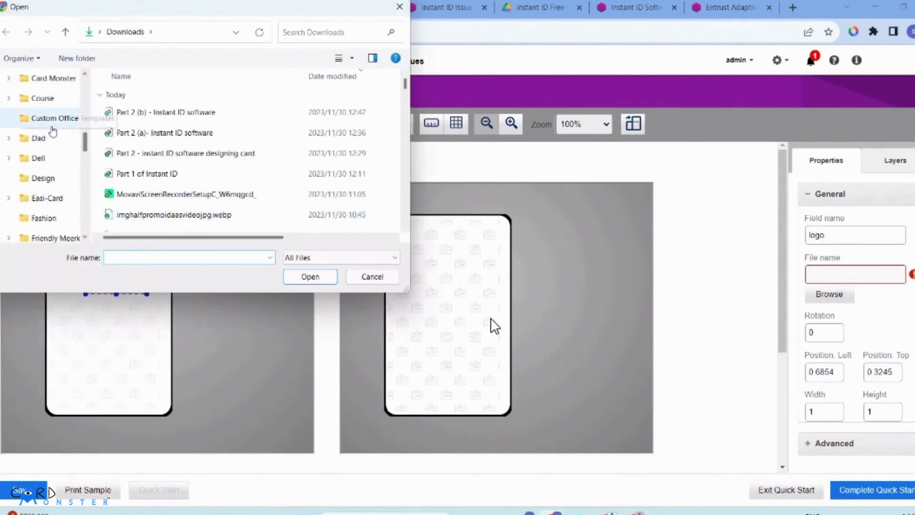
pyautogui.click(57, 80)
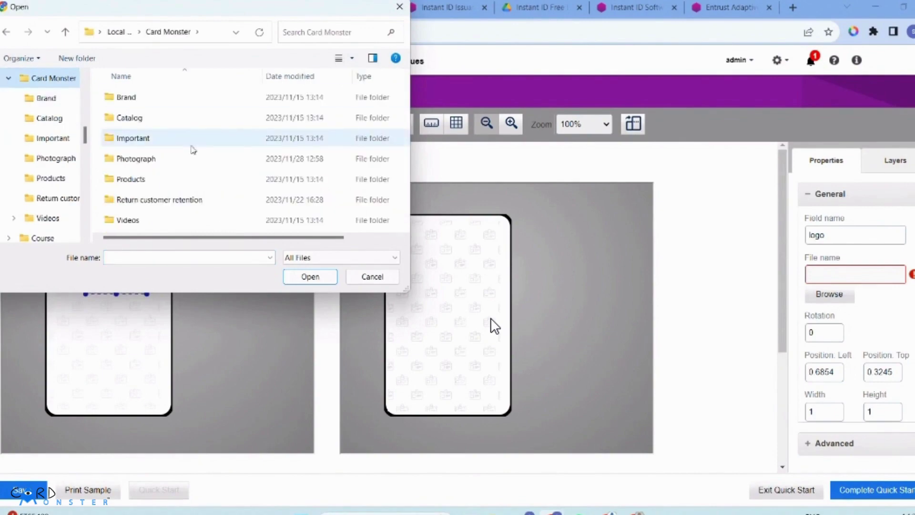
pyautogui.doubleClick(143, 98)
pyautogui.scroll(-1, 266, 181)
pyautogui.click(282, 202)
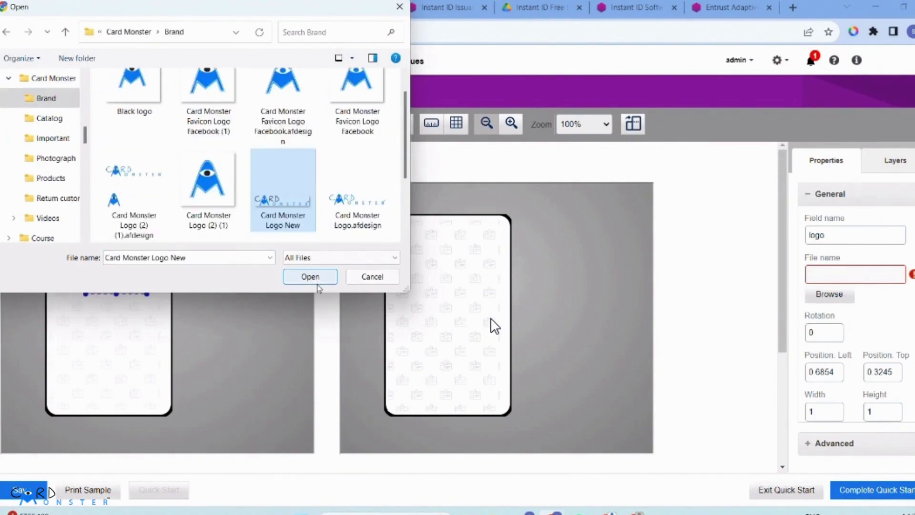
pyautogui.click(311, 277)
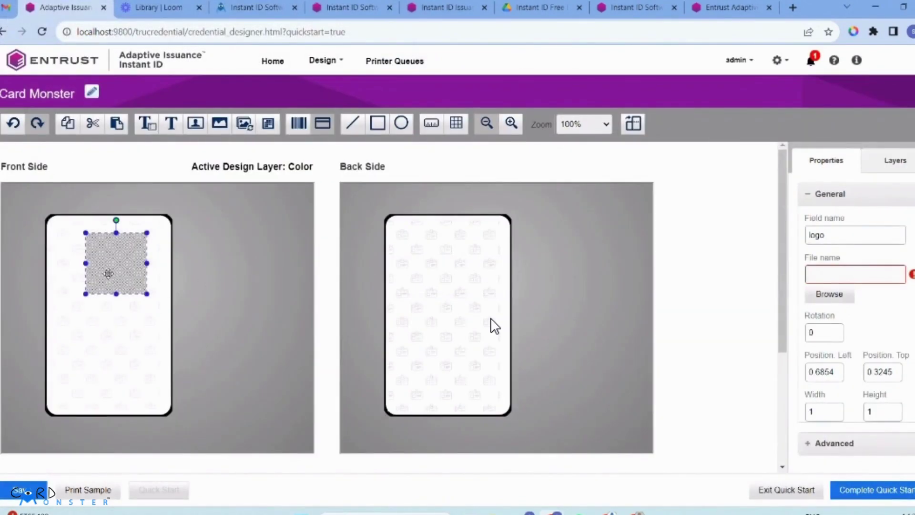
# Step: Move the logo toward the front card's top-left and enlarge it
pyautogui.moveTo(108, 274); pyautogui.dragTo(88, 263)
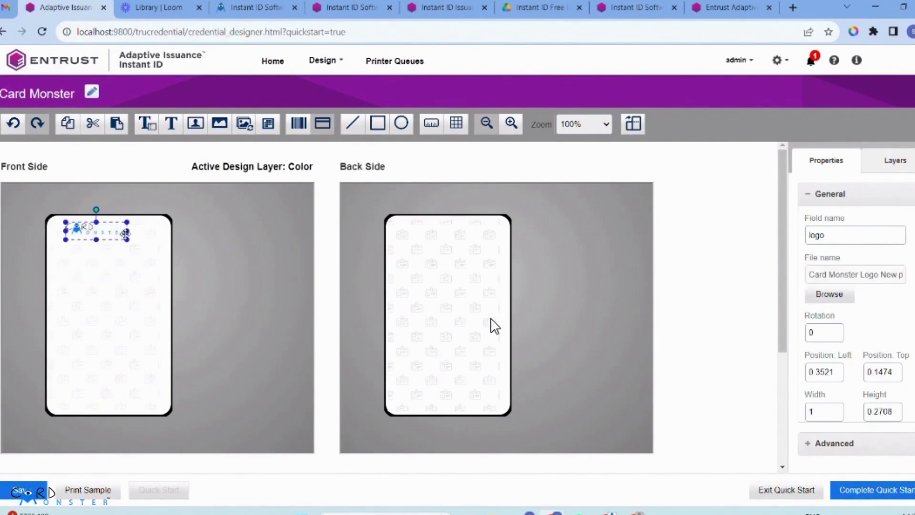
pyautogui.moveTo(127, 240); pyautogui.dragTo(134, 247)
pyautogui.click(181, 262)
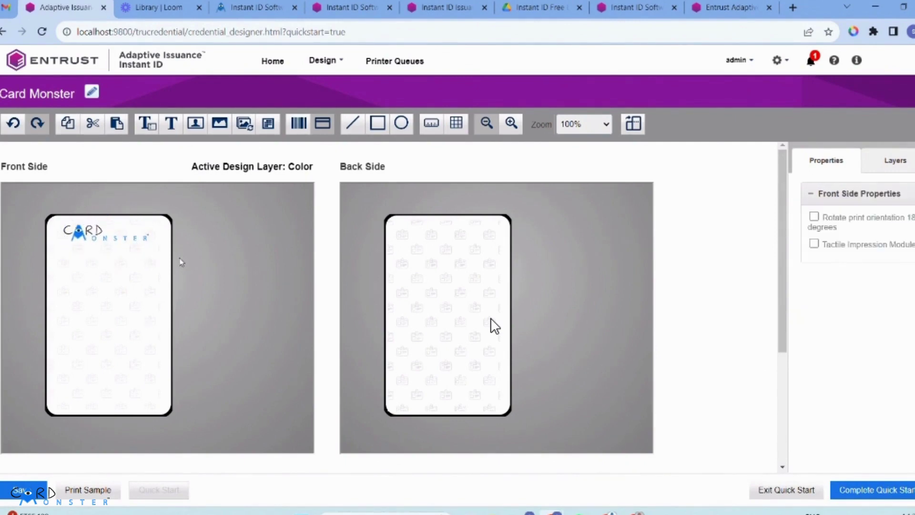
# Step: Switch to the back side and make its Color layer active
pyautogui.click(480, 265)
pyautogui.click(622, 245)
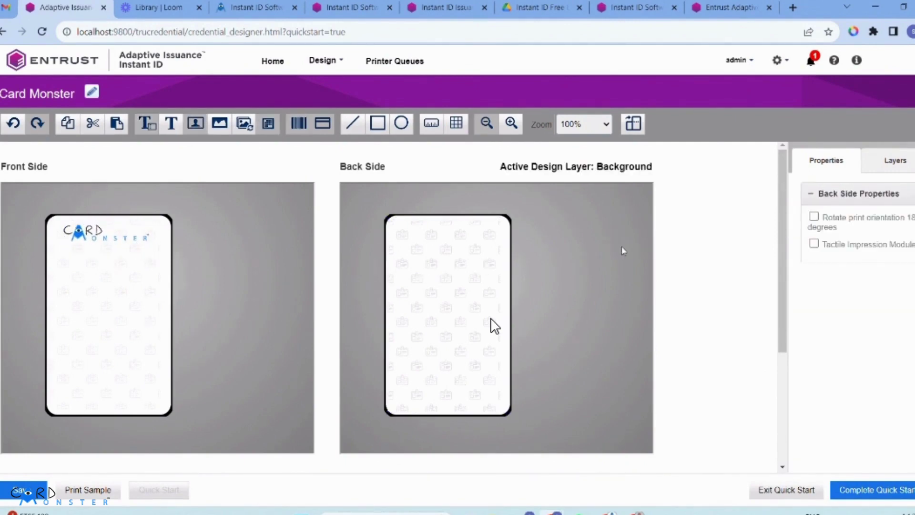
pyautogui.click(905, 161)
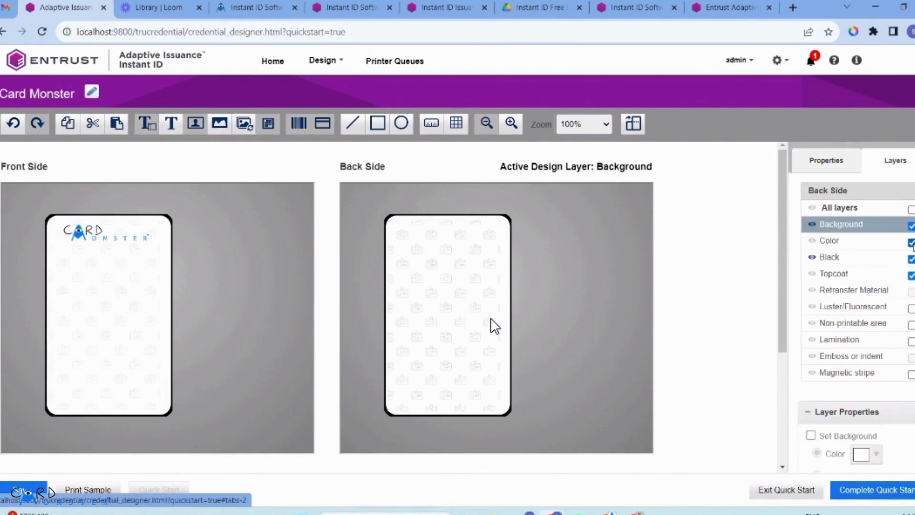
pyautogui.click(889, 242)
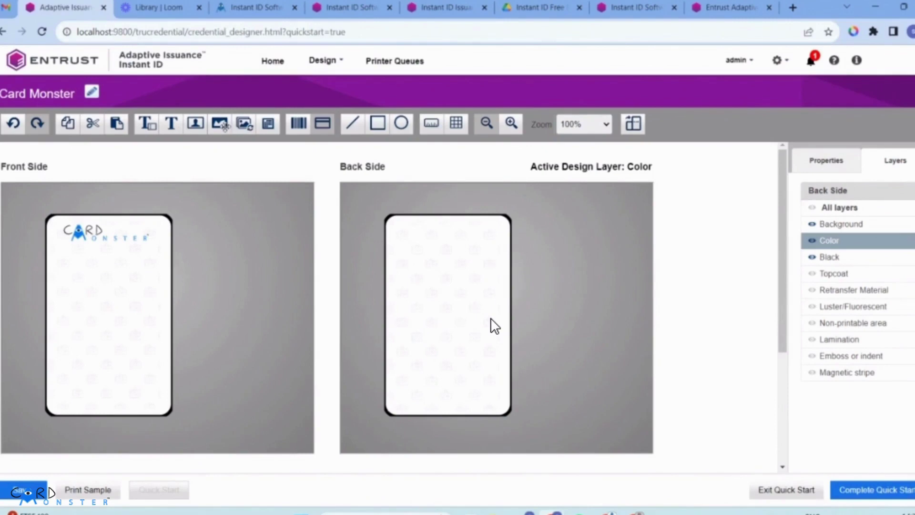
# Step: Place a graphic field named 'Logo' on the back, loaded with Card Monster Logo New
pyautogui.moveTo(220, 123); pyautogui.dragTo(451, 255)
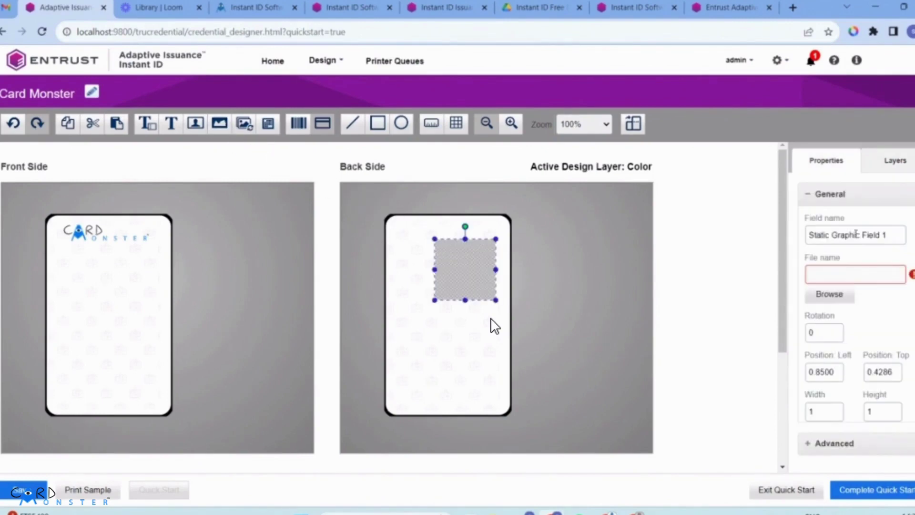
pyautogui.tripleClick(857, 234)
pyautogui.write('L')
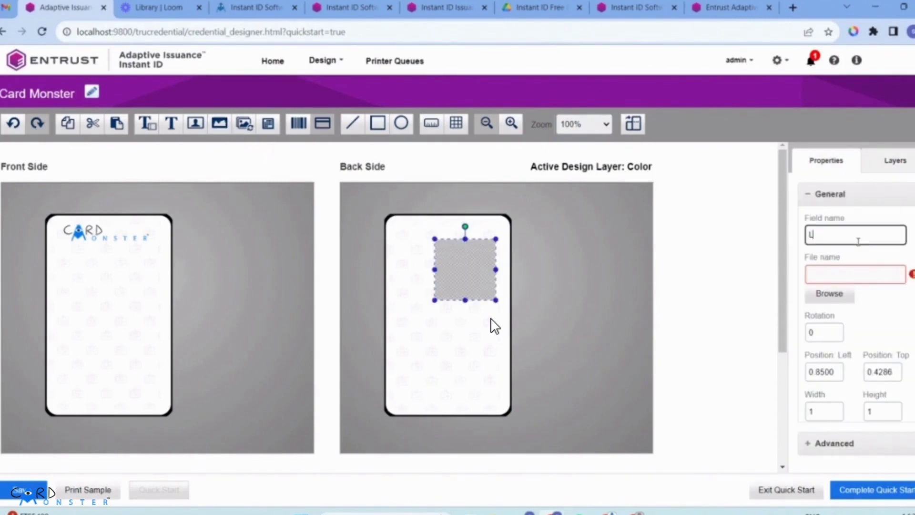
pyautogui.write('L')
pyautogui.click(830, 294)
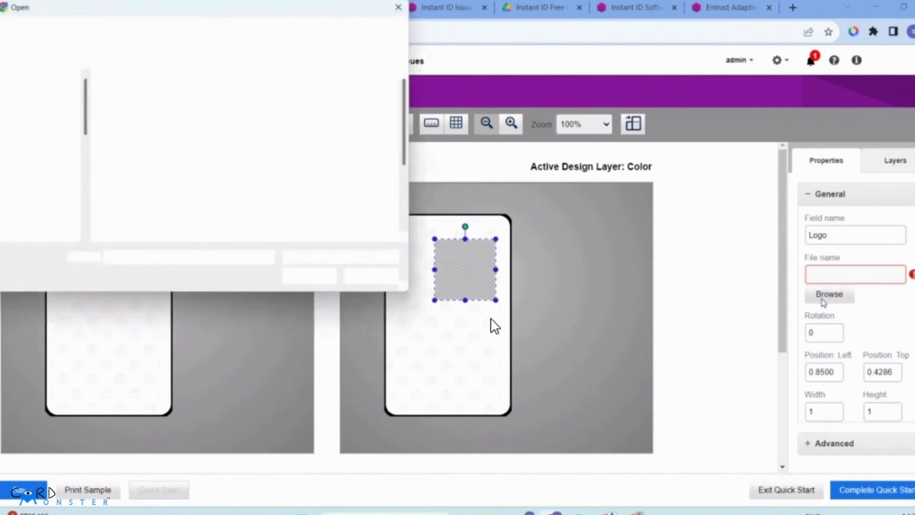
pyautogui.click(300, 233)
pyautogui.click(309, 276)
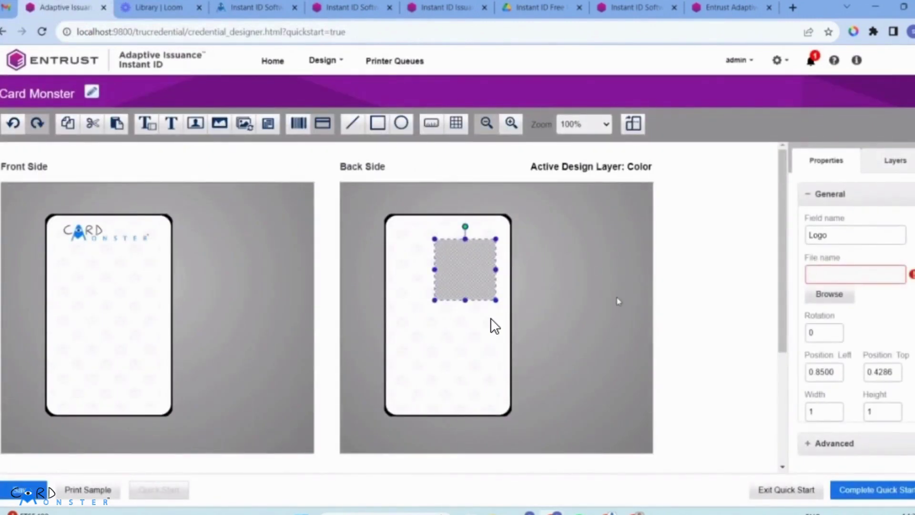
# Step: Move the back-side logo up and left and resize its box to fit
pyautogui.moveTo(469, 278); pyautogui.dragTo(447, 261)
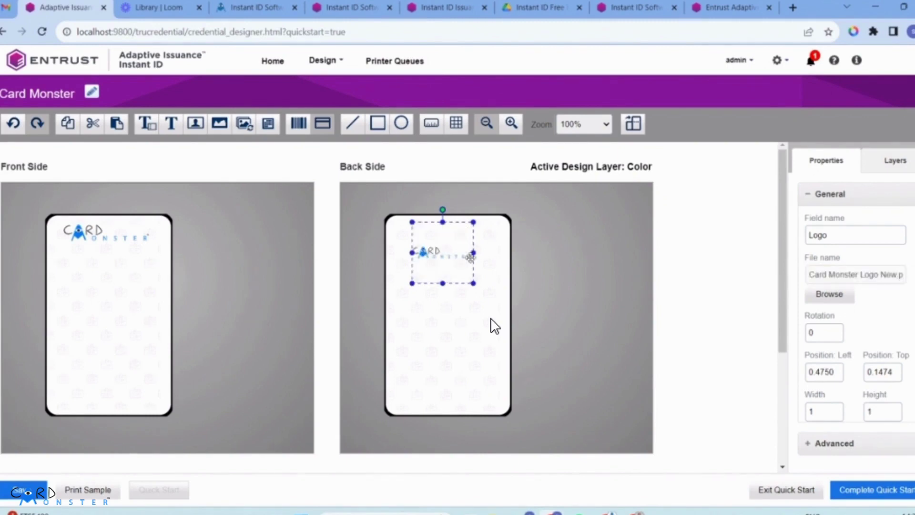
pyautogui.moveTo(474, 283); pyautogui.dragTo(447, 250)
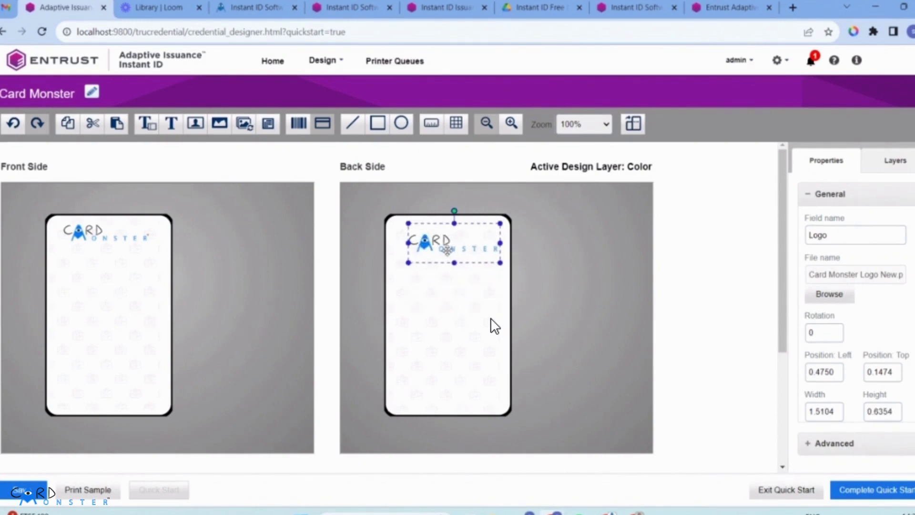
pyautogui.moveTo(500, 263); pyautogui.dragTo(488, 253)
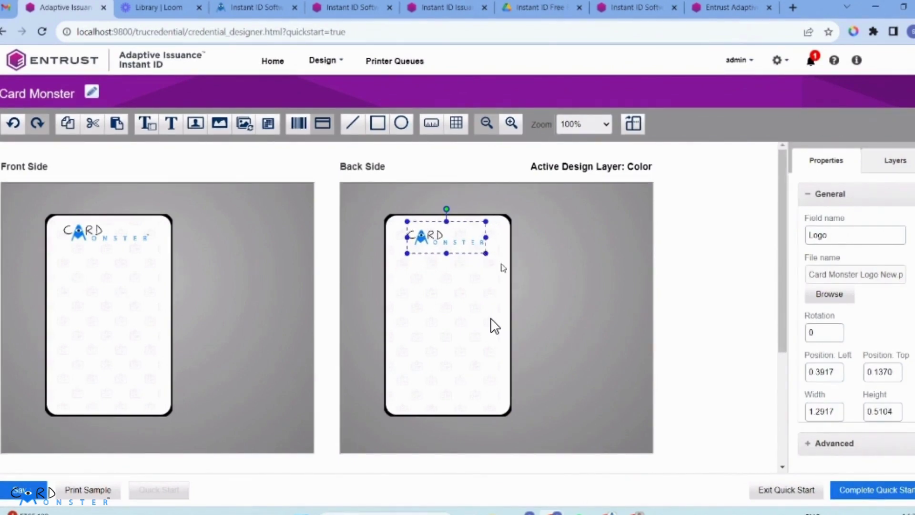
pyautogui.click(501, 270)
pyautogui.click(453, 243)
pyautogui.click(462, 324)
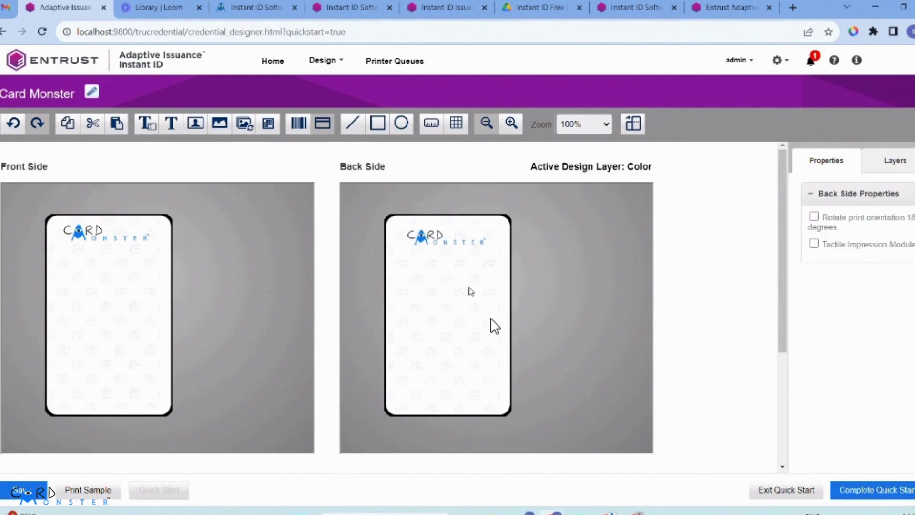
# Step: Place a sample photo field beneath the front logo and start naming it Photograph
pyautogui.click(296, 282)
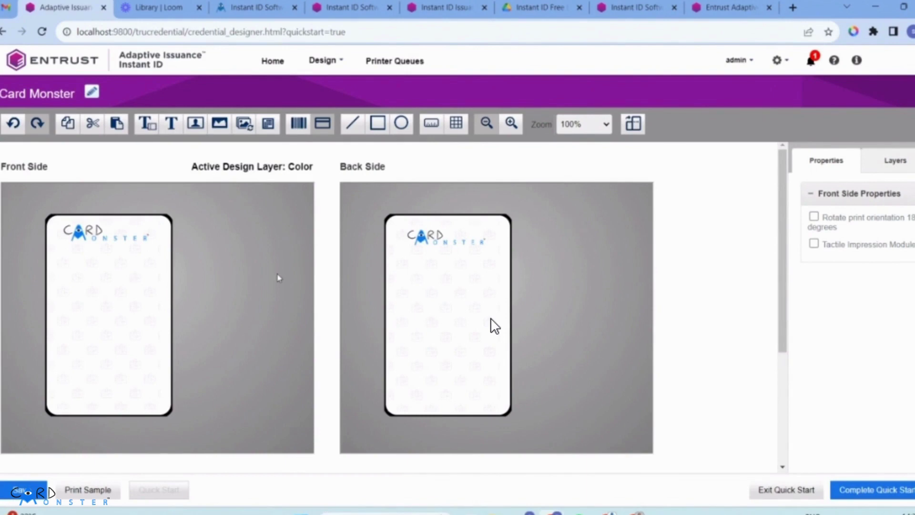
pyautogui.click(195, 123)
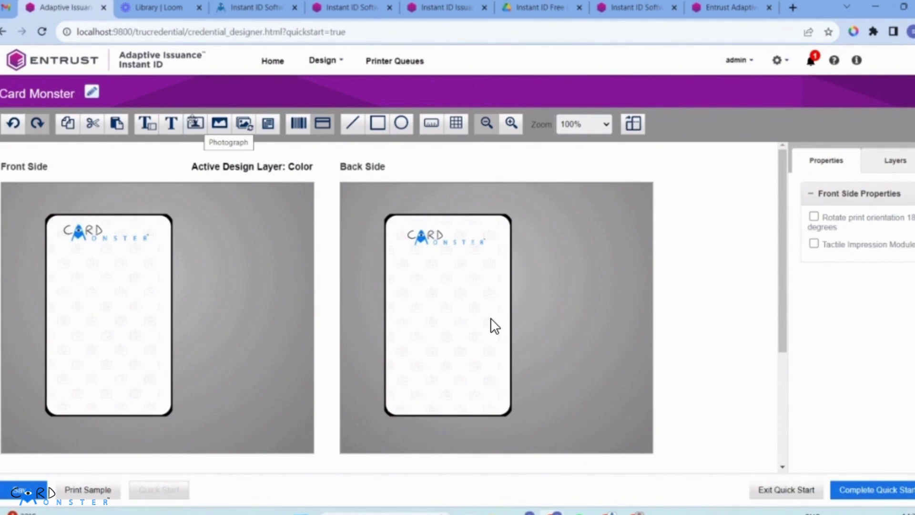
pyautogui.click(895, 160)
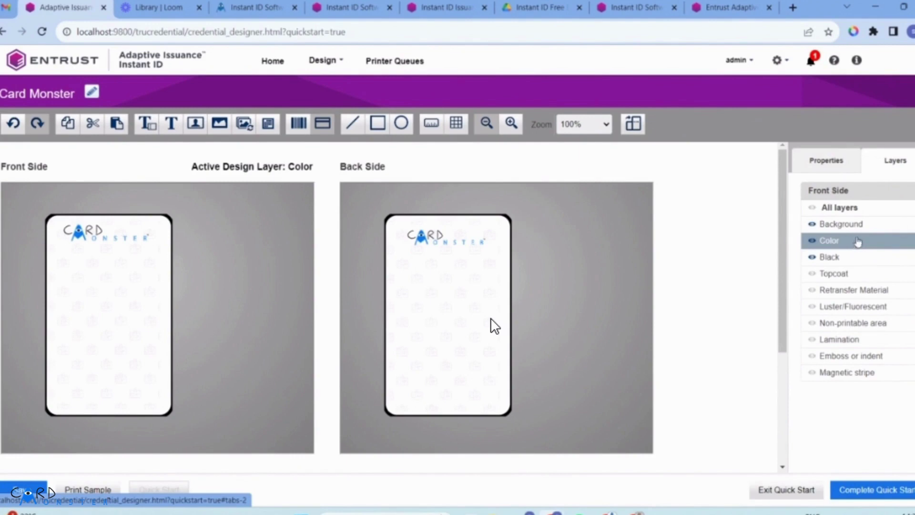
pyautogui.click(195, 123)
pyautogui.click(100, 307)
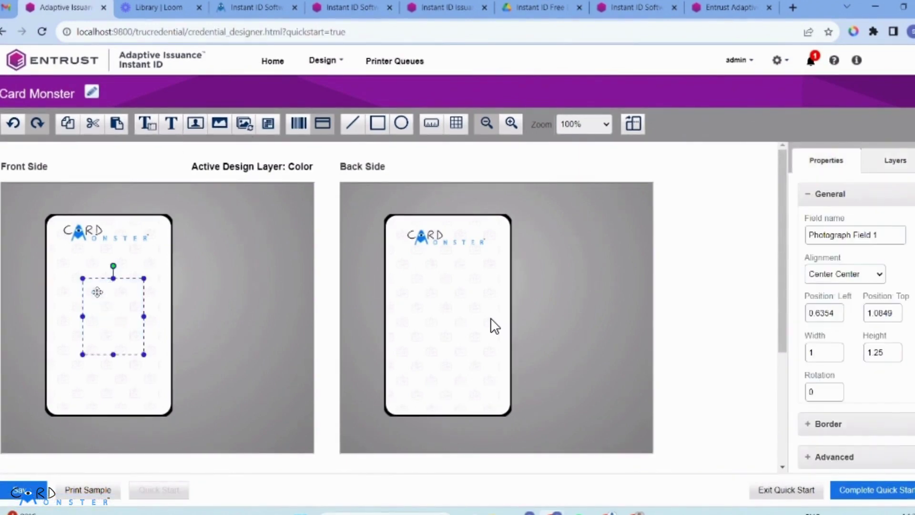
pyautogui.moveTo(98, 303); pyautogui.dragTo(90, 306)
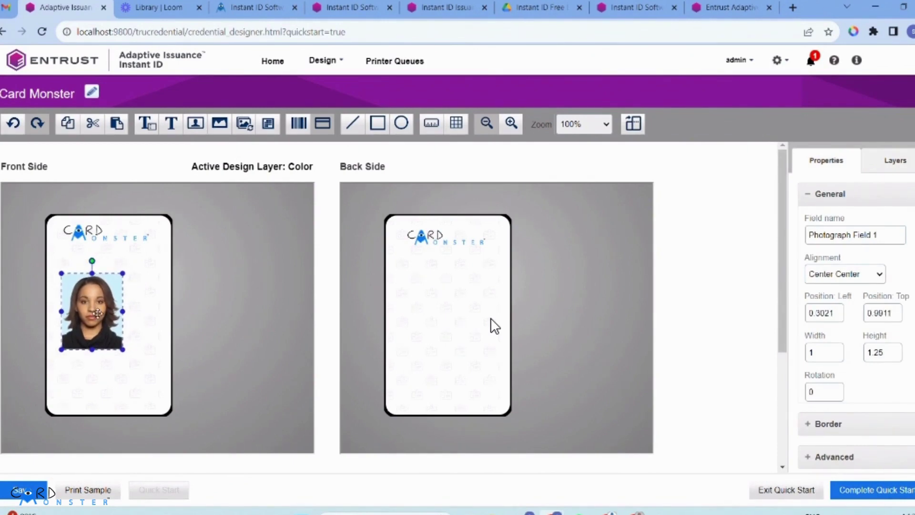
pyautogui.tripleClick(854, 235)
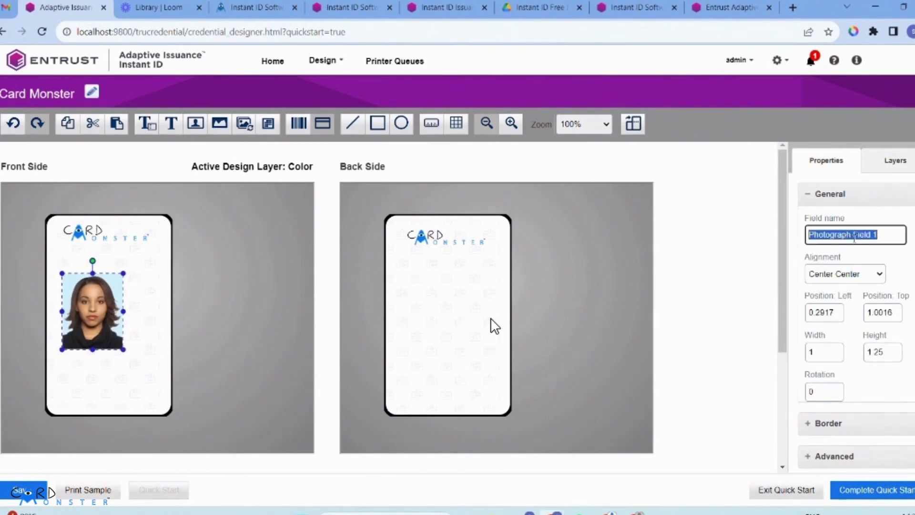
pyautogui.write('P')
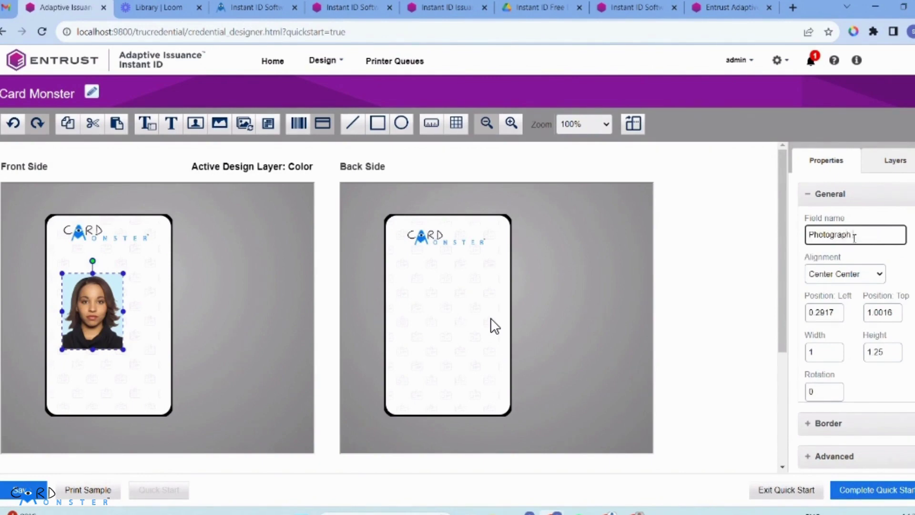
pyautogui.moveTo(604, 513)
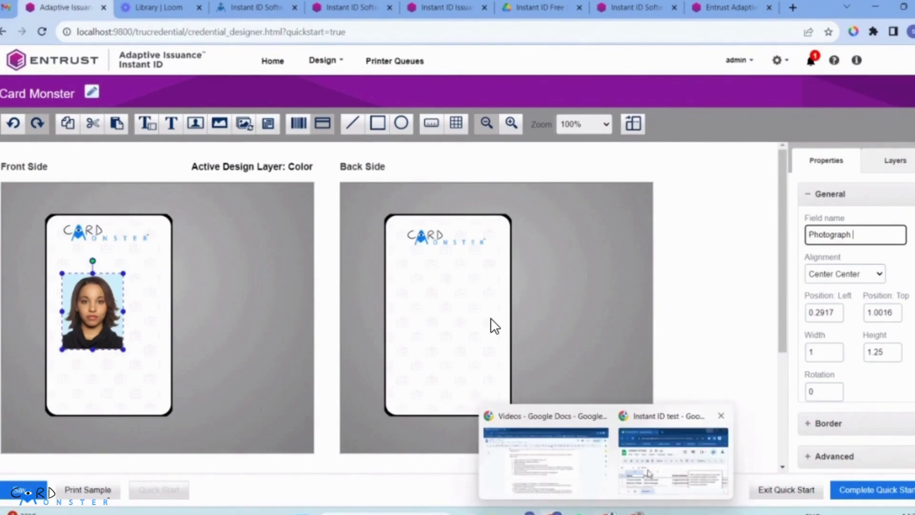
pyautogui.click(656, 469)
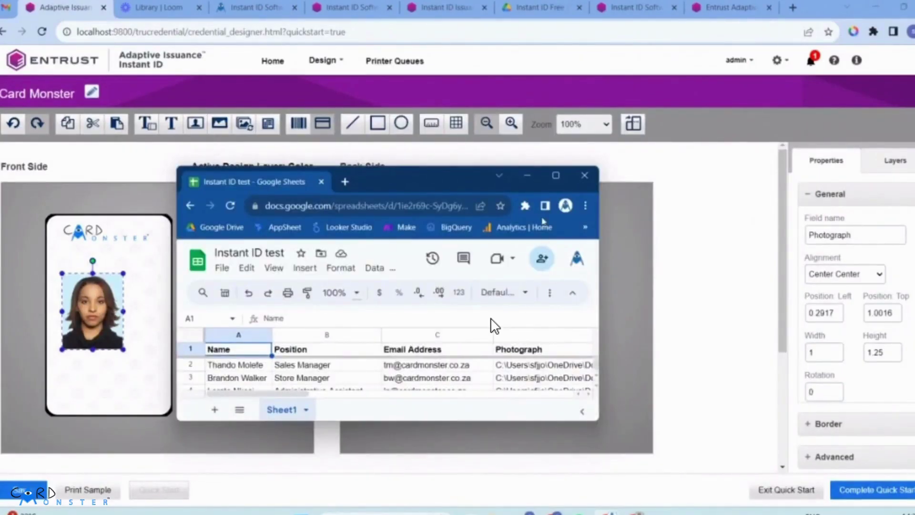
pyautogui.press('super+Up')
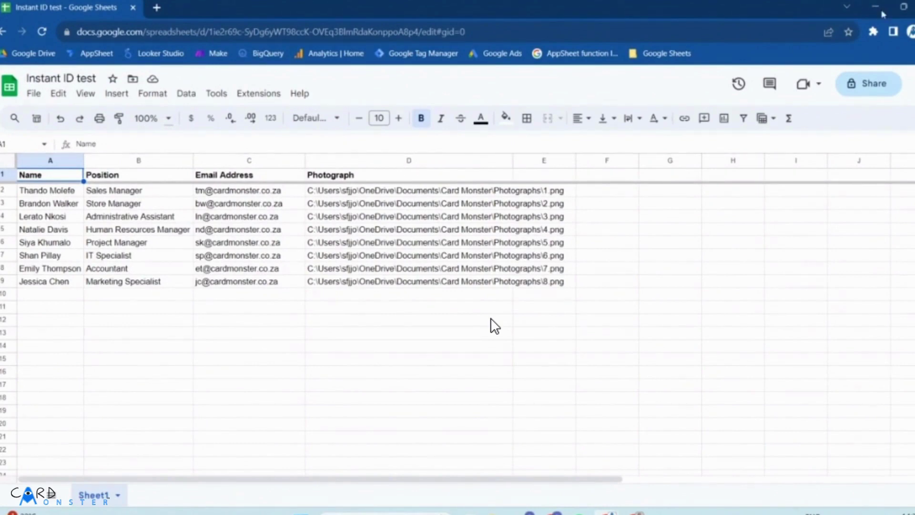
pyautogui.click(875, 8)
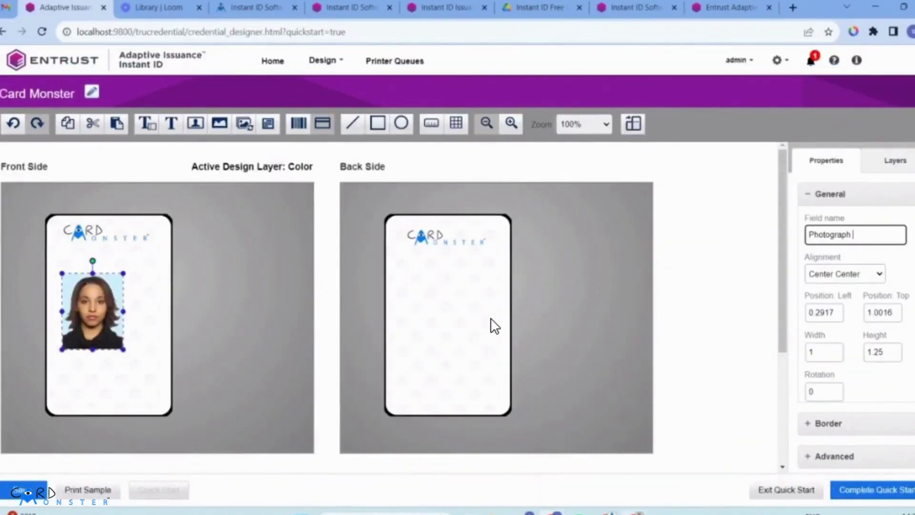
pyautogui.moveTo(673, 458)
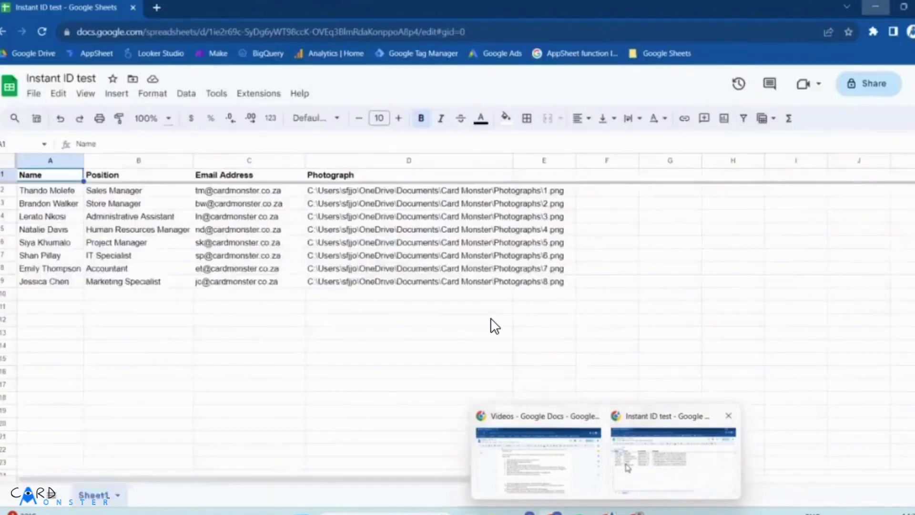
pyautogui.click(627, 467)
pyautogui.moveTo(221, 232)
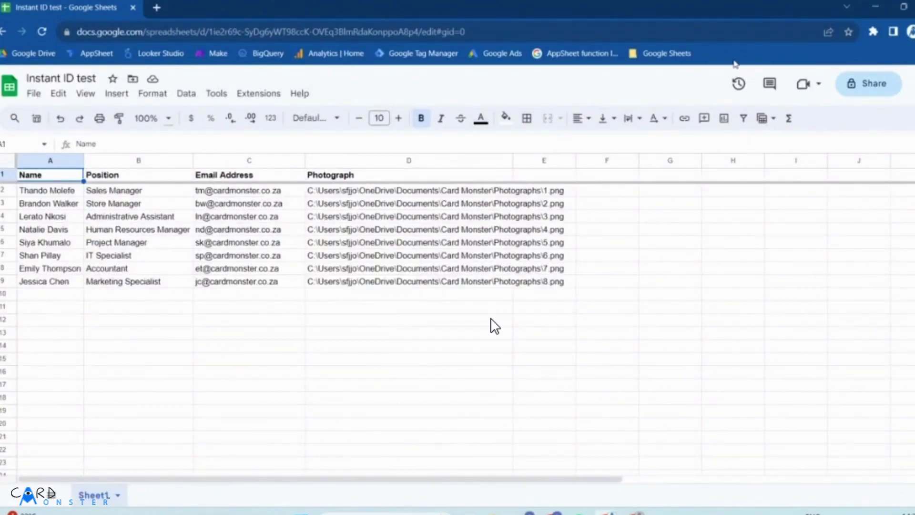
pyautogui.hotkey('alt', 'Tab')
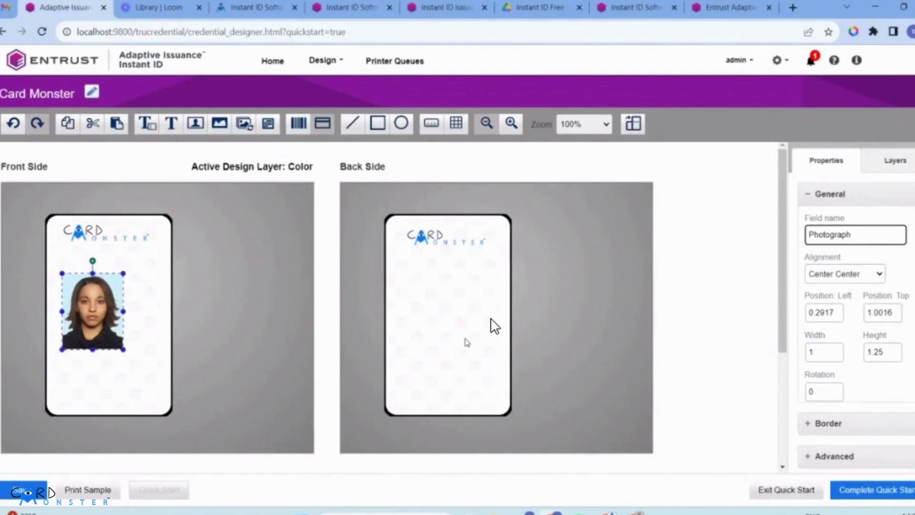
pyautogui.click(895, 167)
# Step: Make Black the active layer and place a text field just below the front logo
pyautogui.click(851, 260)
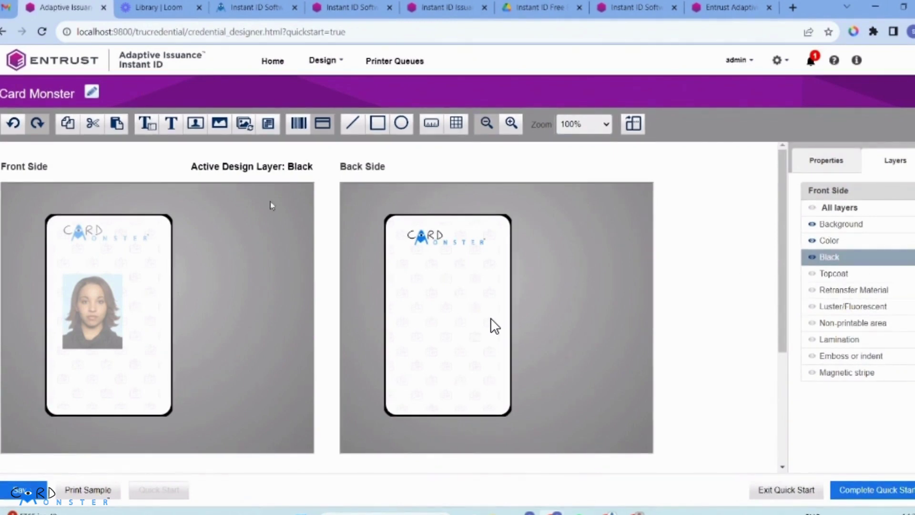
pyautogui.click(151, 124)
pyautogui.click(67, 250)
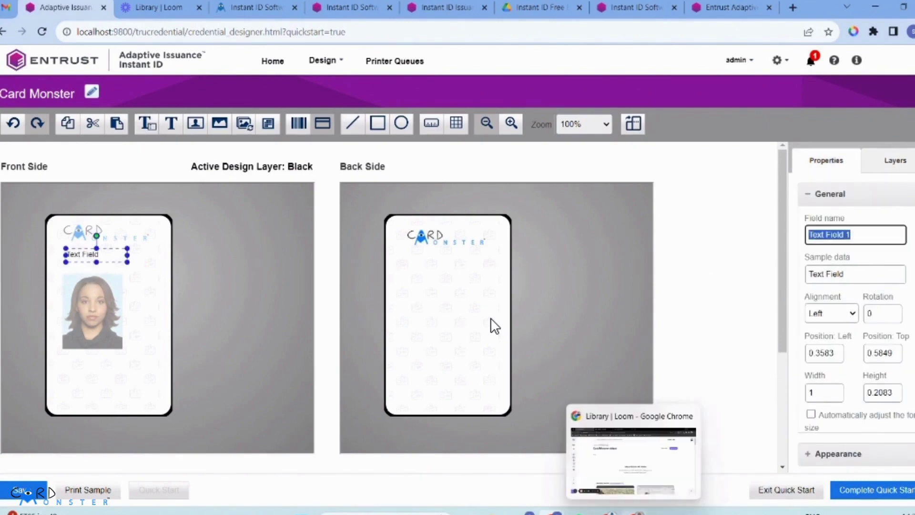
pyautogui.hotkey('alt', 'Tab')
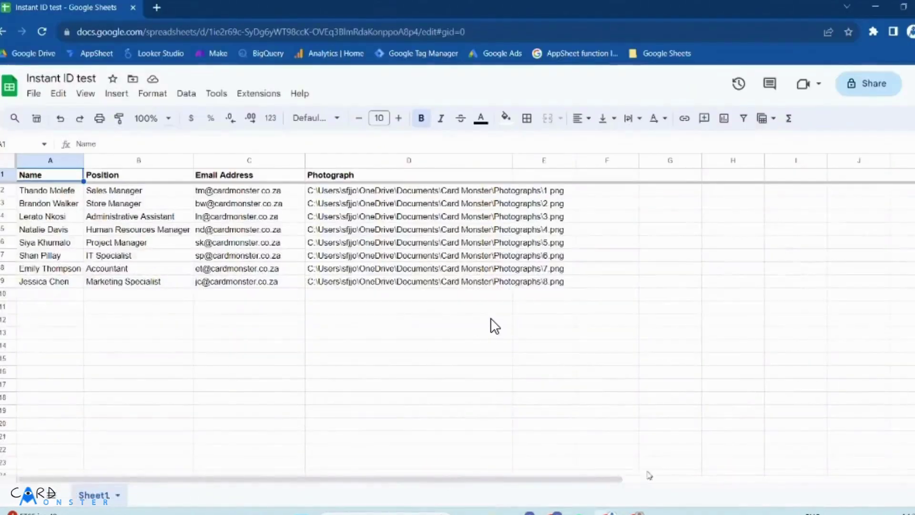
pyautogui.click(127, 177)
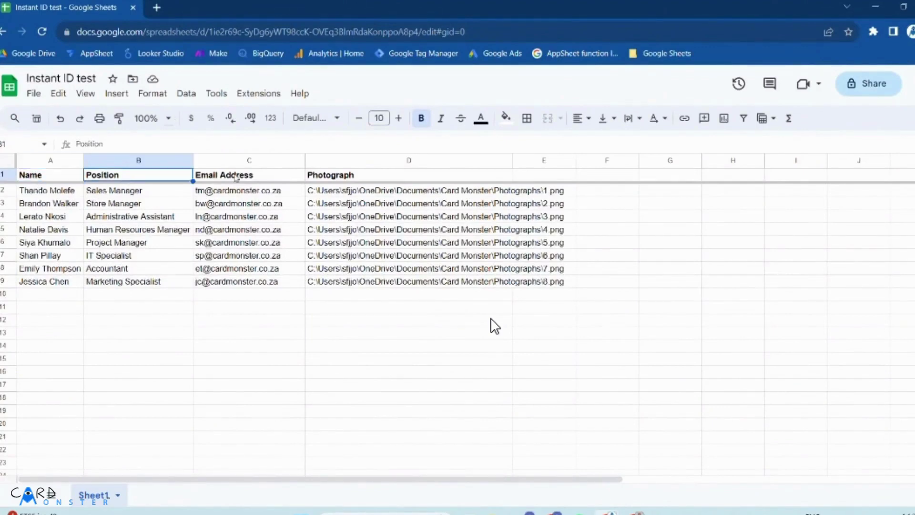
pyautogui.click(254, 176)
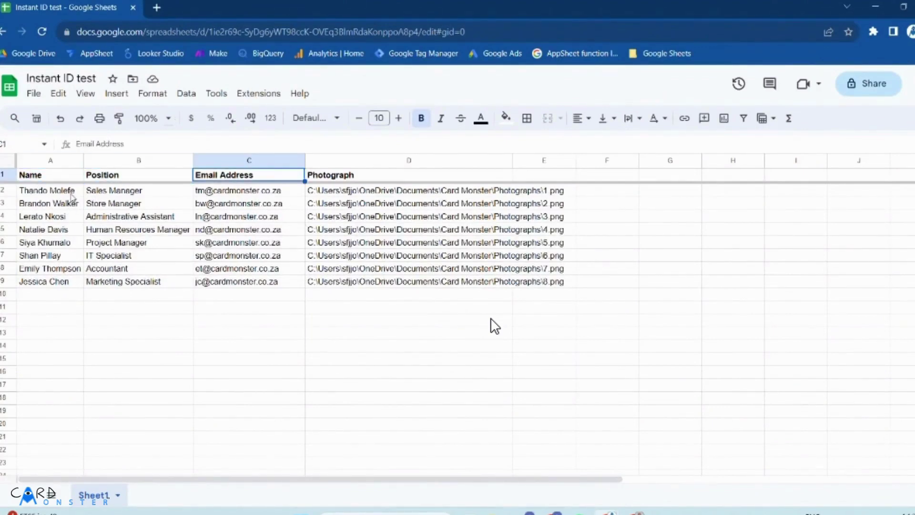
pyautogui.moveTo(53, 178); pyautogui.dragTo(567, 296)
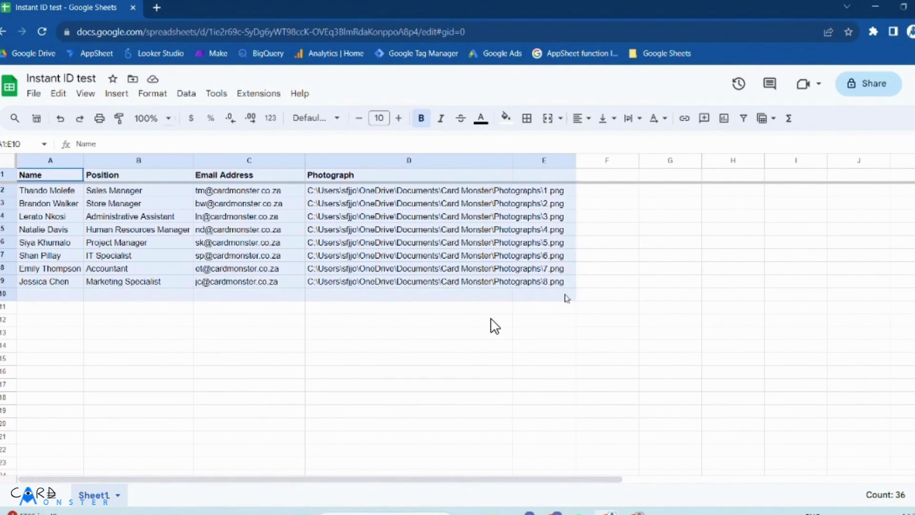
pyautogui.click(615, 298)
pyautogui.click(336, 162)
pyautogui.click(607, 242)
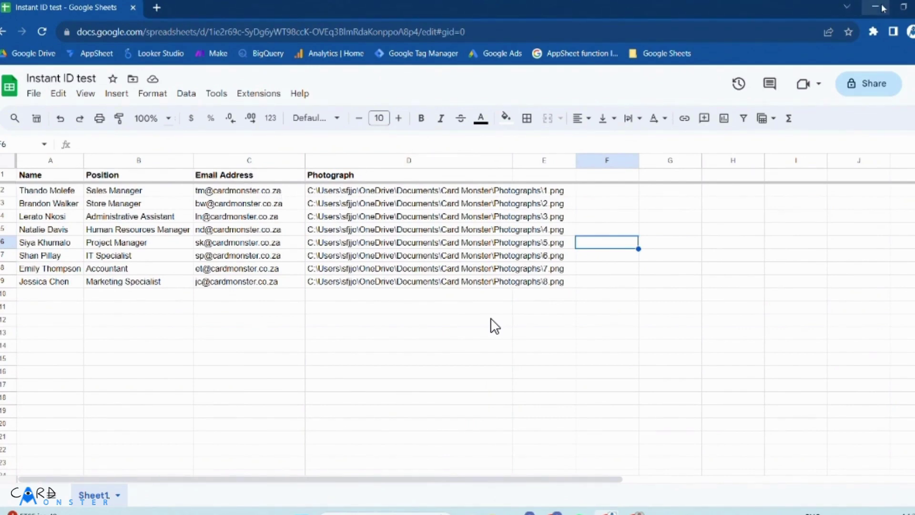
pyautogui.click(883, 8)
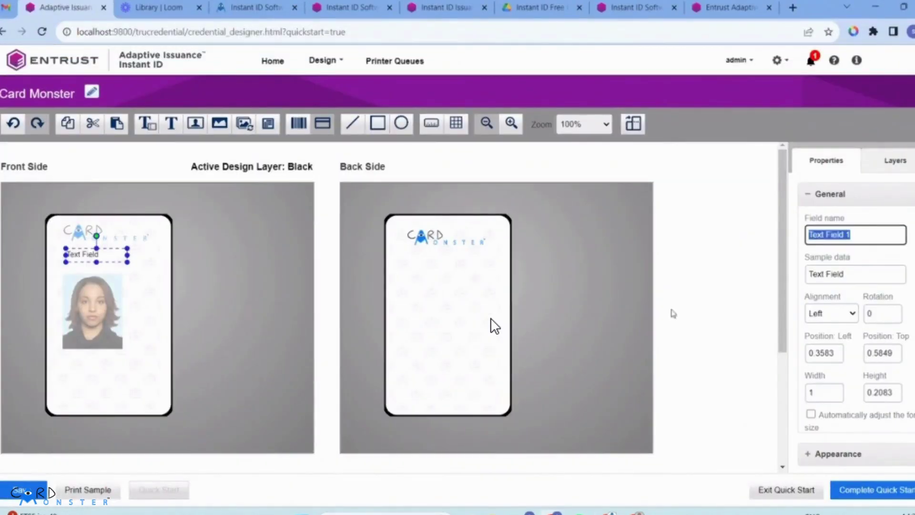
# Step: Name the text field 'Name' with sample text Name, in bold at font size 14
pyautogui.write('Name')
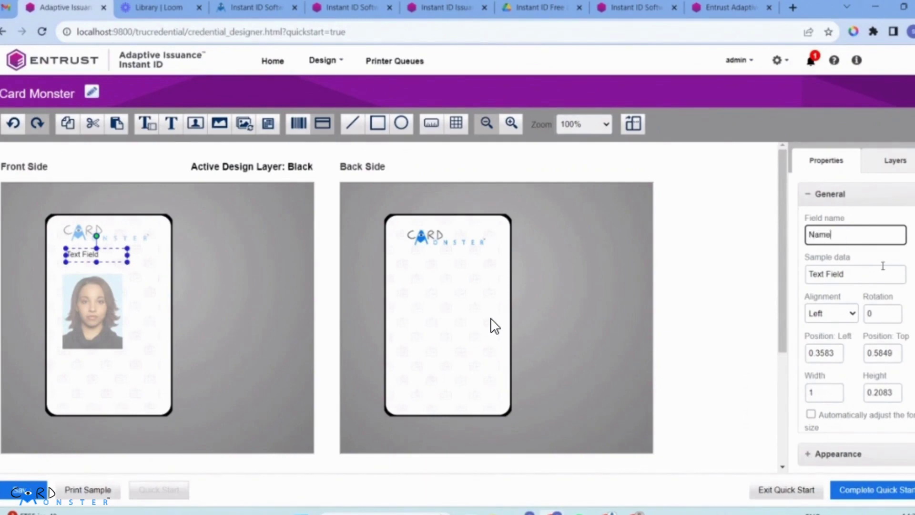
pyautogui.click(876, 270)
pyautogui.hotkey('ctrl', 'shift', 'Left')
pyautogui.hotkey('ctrl', 'shift', 'Left')
pyautogui.write('Name')
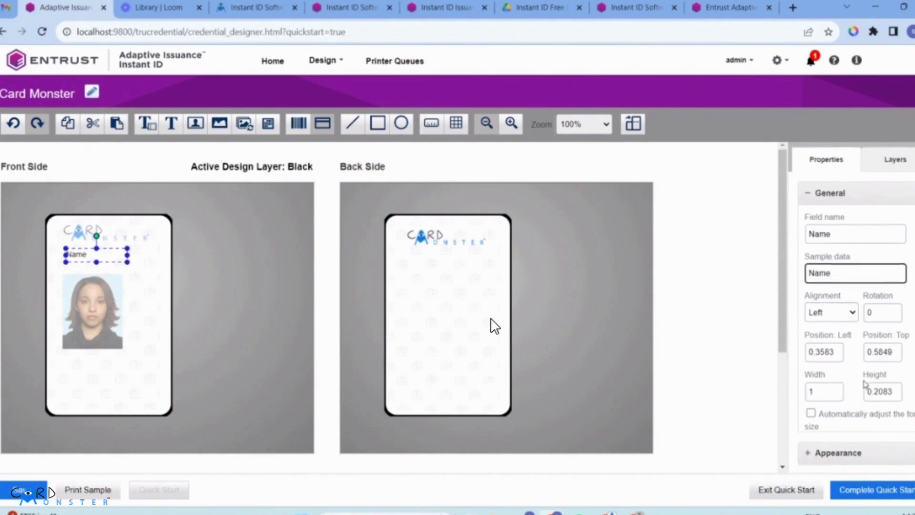
pyautogui.click(824, 453)
pyautogui.scroll(-3, 864, 413)
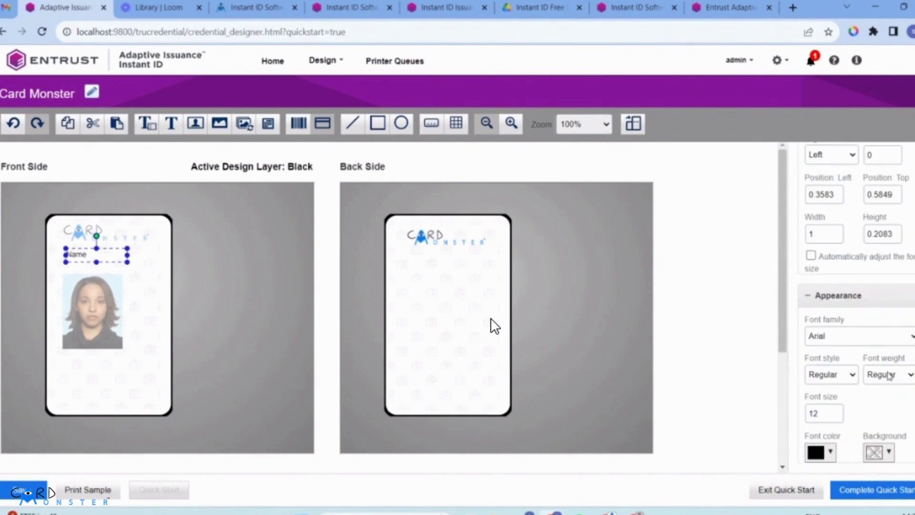
pyautogui.click(890, 375)
pyautogui.click(885, 401)
pyautogui.doubleClick(836, 411)
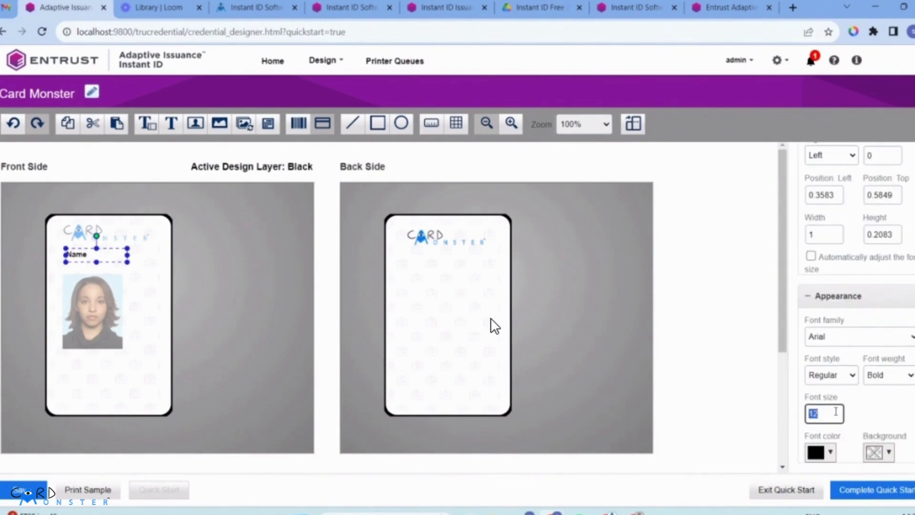
pyautogui.write('14')
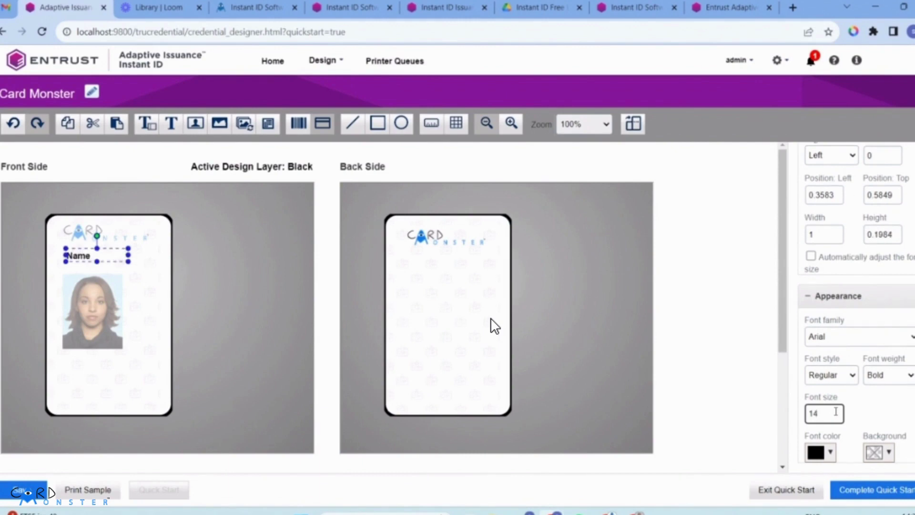
pyautogui.click(859, 419)
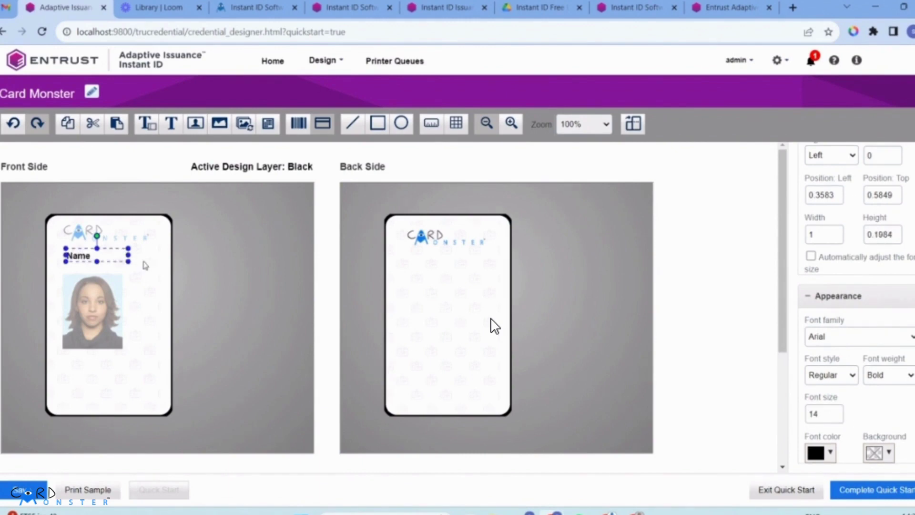
# Step: Widen the Name field to a width of 10
pyautogui.moveTo(128, 254); pyautogui.dragTo(153, 254)
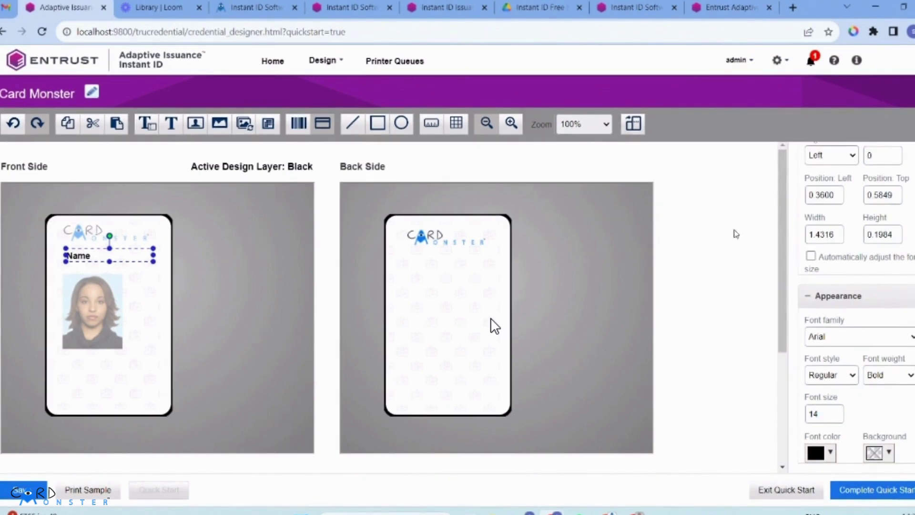
pyautogui.click(832, 234)
pyautogui.doubleClick(832, 234)
pyautogui.write('10')
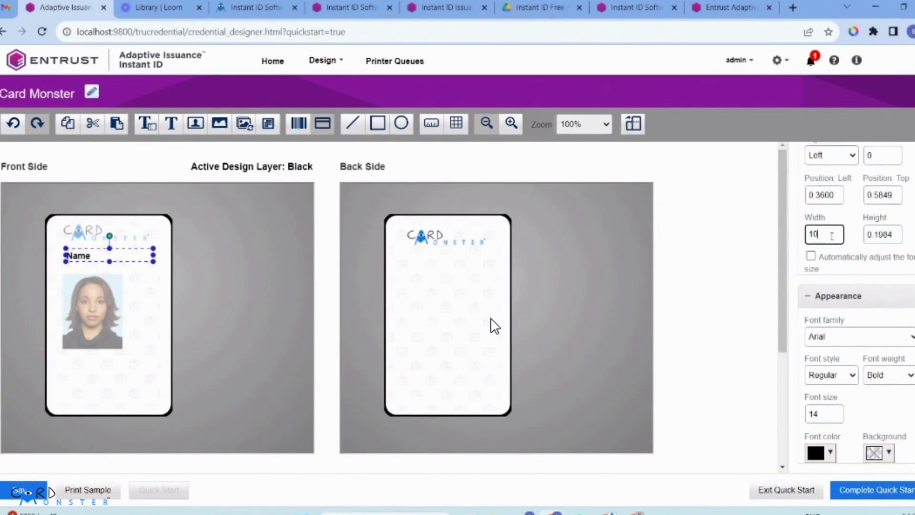
pyautogui.press('Return')
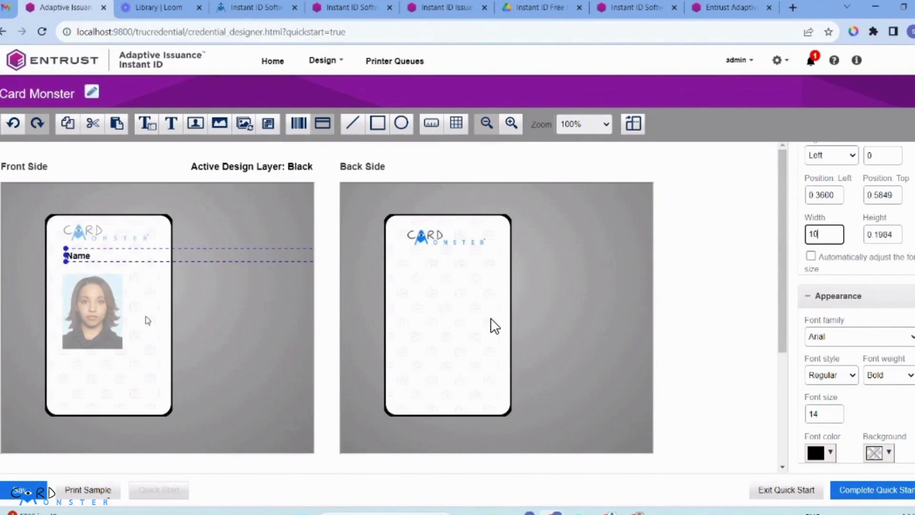
# Step: Duplicate the Name field and move the copy below the photo
pyautogui.click(145, 315)
pyautogui.click(109, 258)
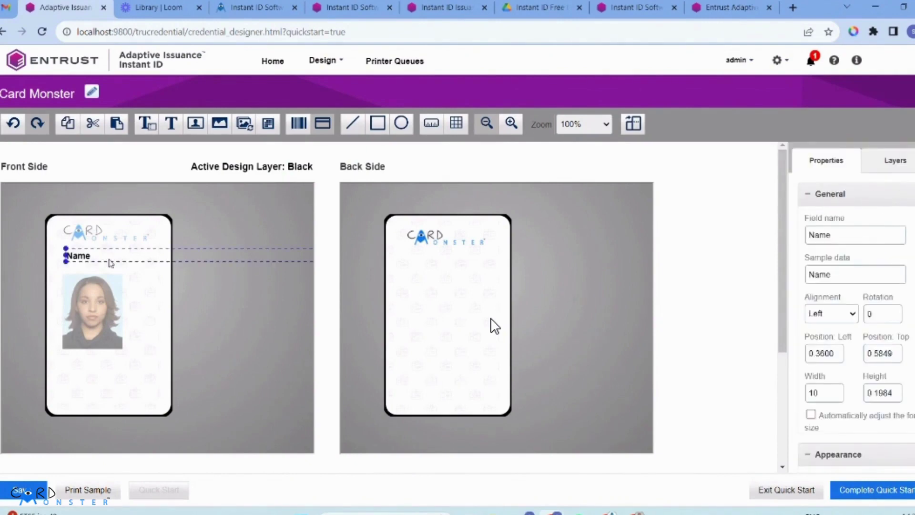
pyautogui.hotkey('ctrl', 'c')
pyautogui.hotkey('ctrl', 'v')
pyautogui.moveTo(110, 272); pyautogui.dragTo(92, 374)
# Step: Rename the copy to 'Position' with sample text Position and nudge it into place
pyautogui.tripleClick(846, 234)
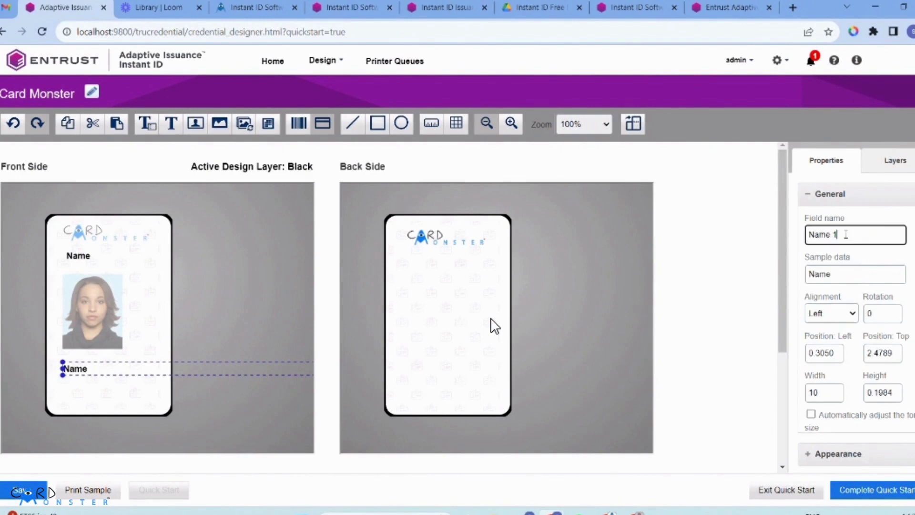
pyautogui.write('Position')
pyautogui.tripleClick(833, 274)
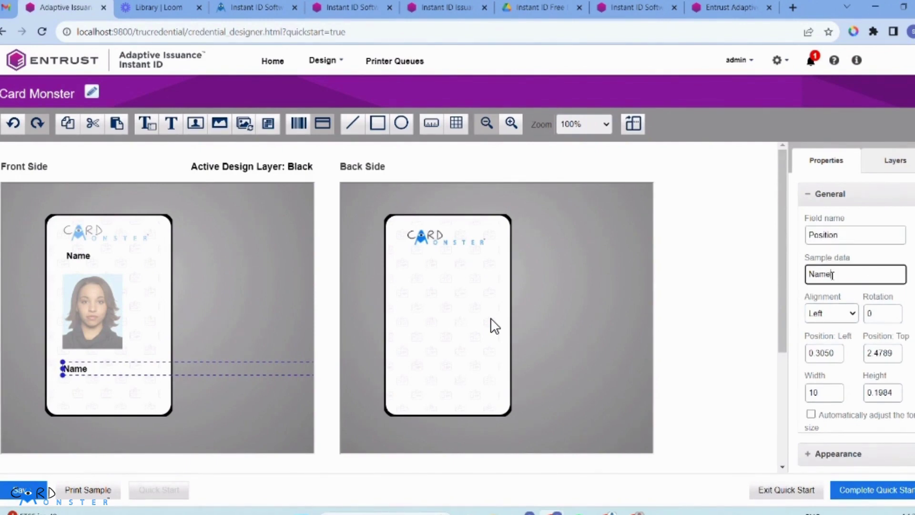
pyautogui.write('Position')
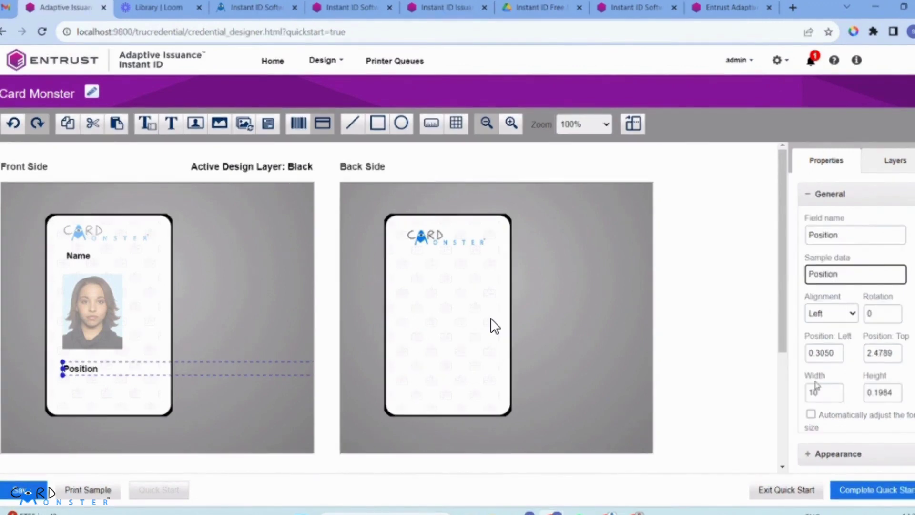
pyautogui.click(191, 420)
pyautogui.moveTo(92, 369); pyautogui.dragTo(89, 390)
# Step: Duplicate Position below it and rename the copy to 'Email Address' with matching sample text
pyautogui.hotkey('ctrl', 'c')
pyautogui.hotkey('ctrl', 'v')
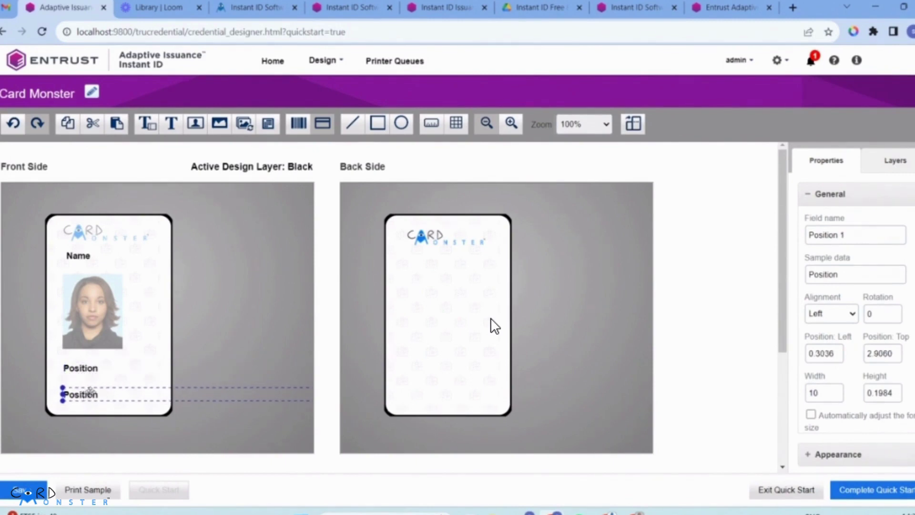
pyautogui.click(838, 236)
pyautogui.hotkey('ctrl', 'a')
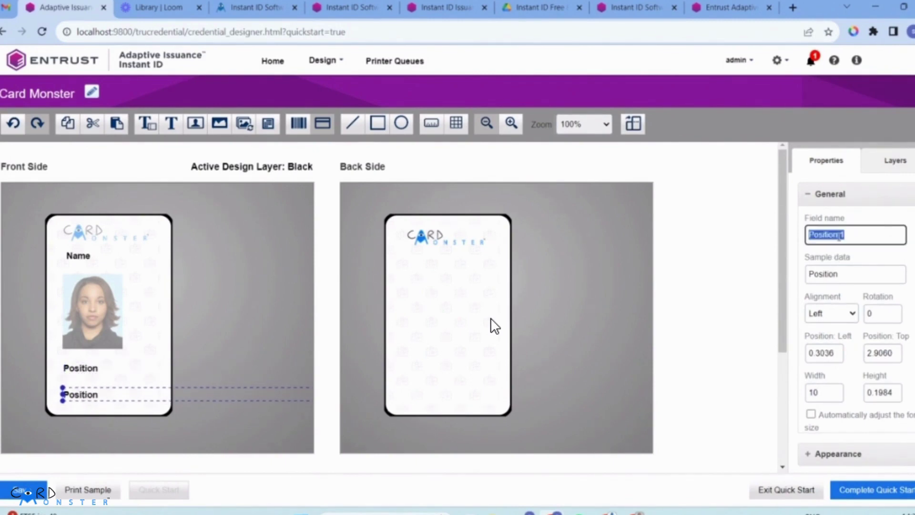
pyautogui.write('Email Address')
pyautogui.tripleClick(838, 238)
pyautogui.tripleClick(856, 269)
pyautogui.hotkey('ctrl', 'v')
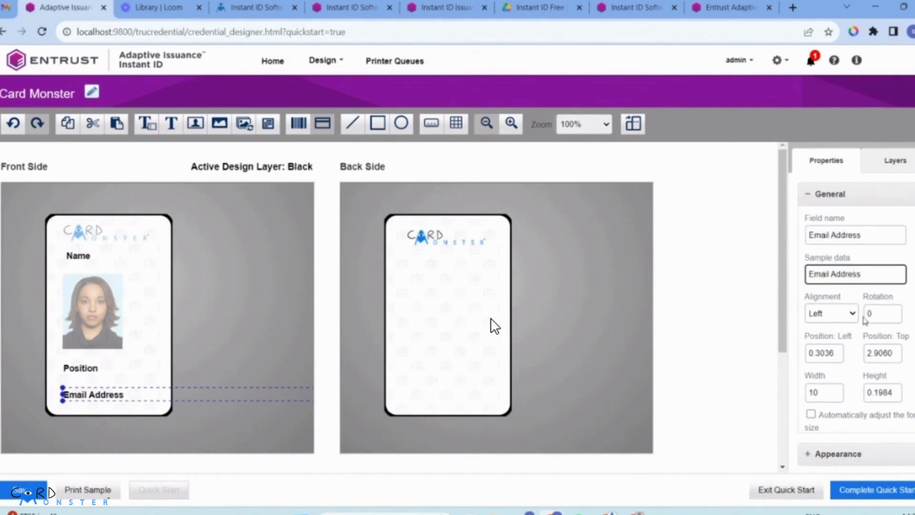
pyautogui.click(206, 322)
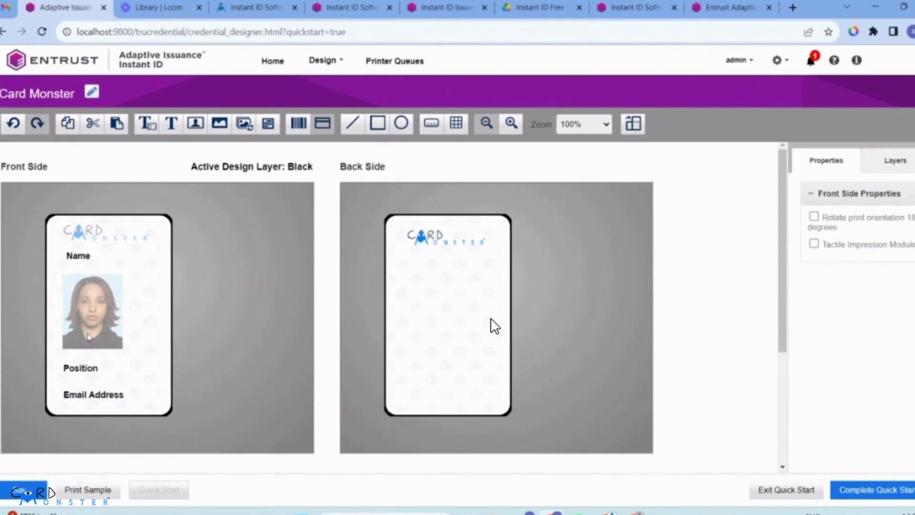
# Step: Try Space Evenly and Center Fields on Position and Email Address, then return them below the photo
pyautogui.click(93, 368)
pyautogui.keyDown('ctrl'); pyautogui.click(101, 392); pyautogui.keyUp('ctrl')
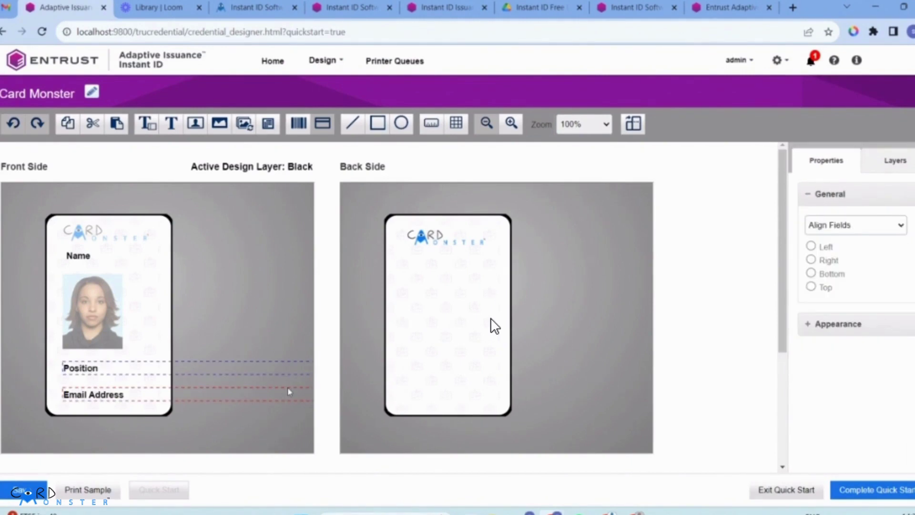
pyautogui.click(856, 229)
pyautogui.click(856, 261)
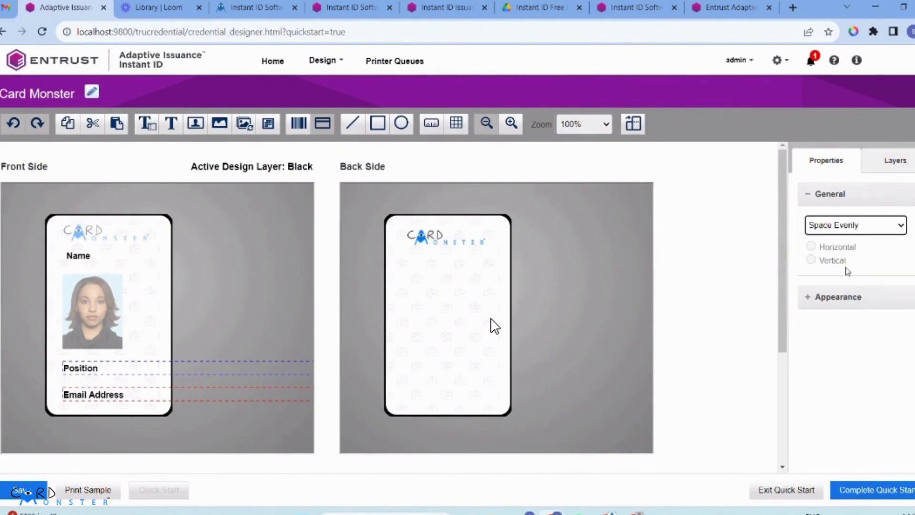
pyautogui.click(812, 260)
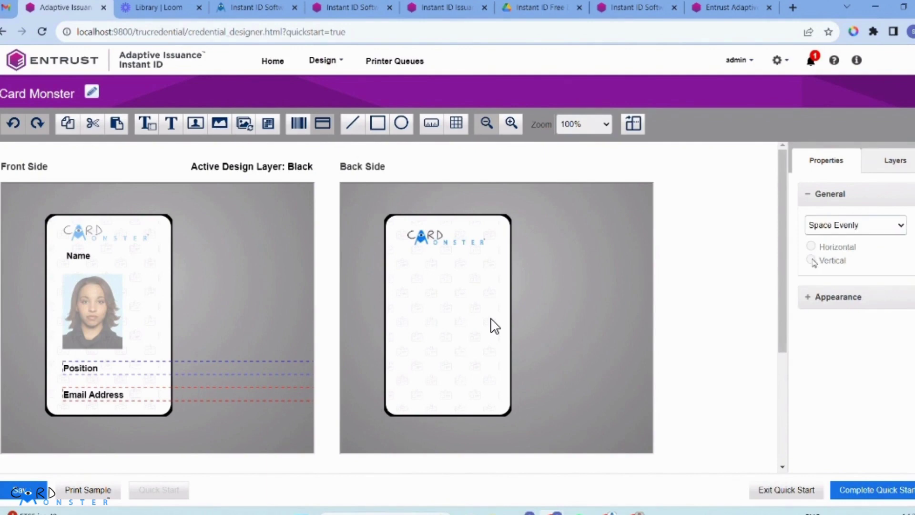
pyautogui.click(841, 225)
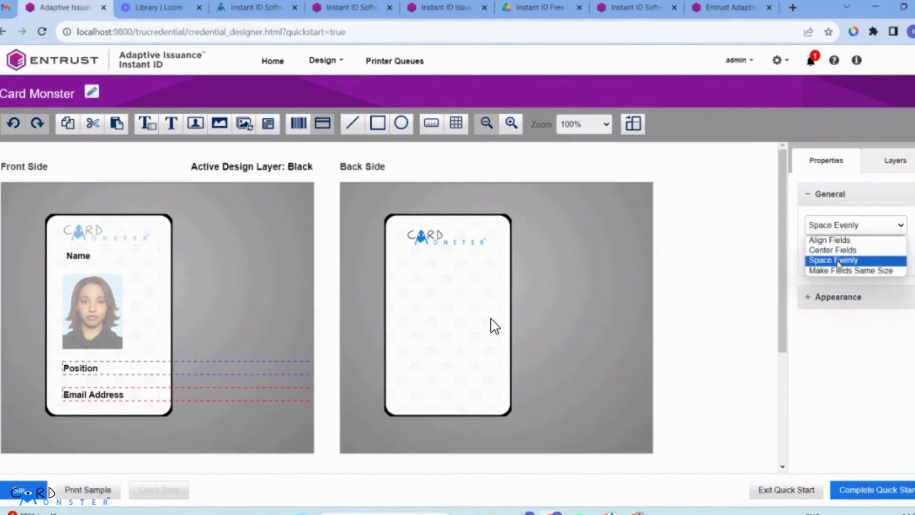
pyautogui.click(833, 249)
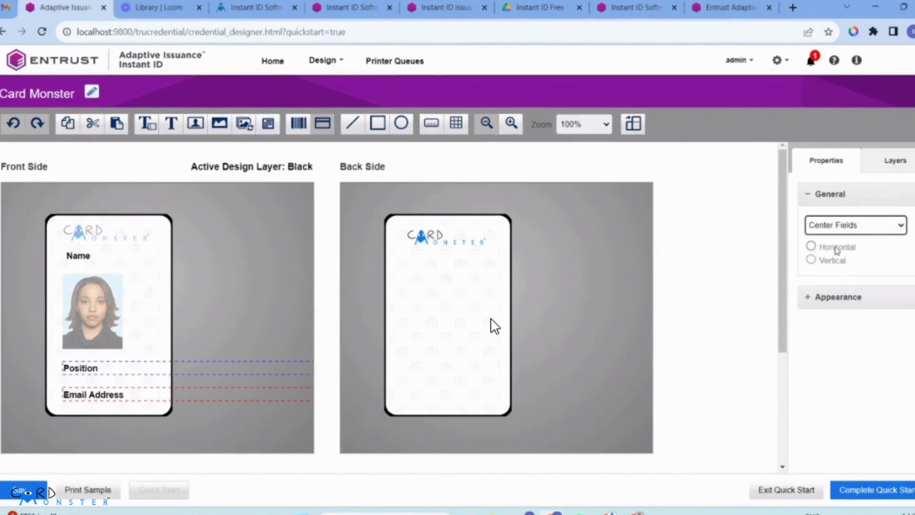
pyautogui.click(812, 261)
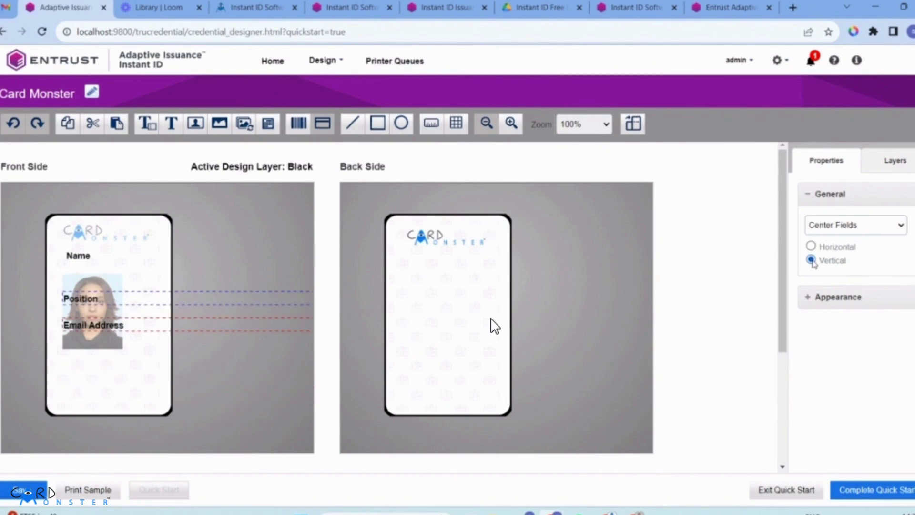
pyautogui.click(840, 231)
pyautogui.click(832, 260)
pyautogui.click(813, 260)
pyautogui.moveTo(134, 294); pyautogui.dragTo(134, 360)
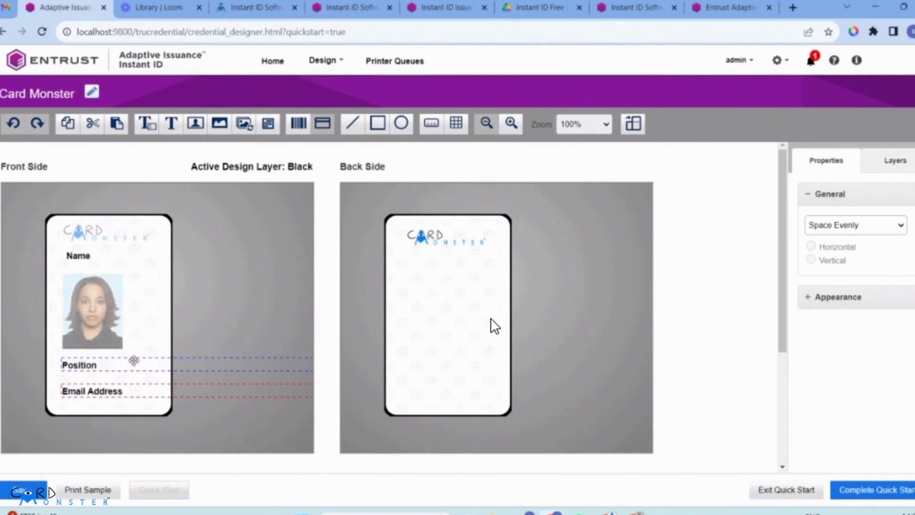
pyautogui.click(204, 317)
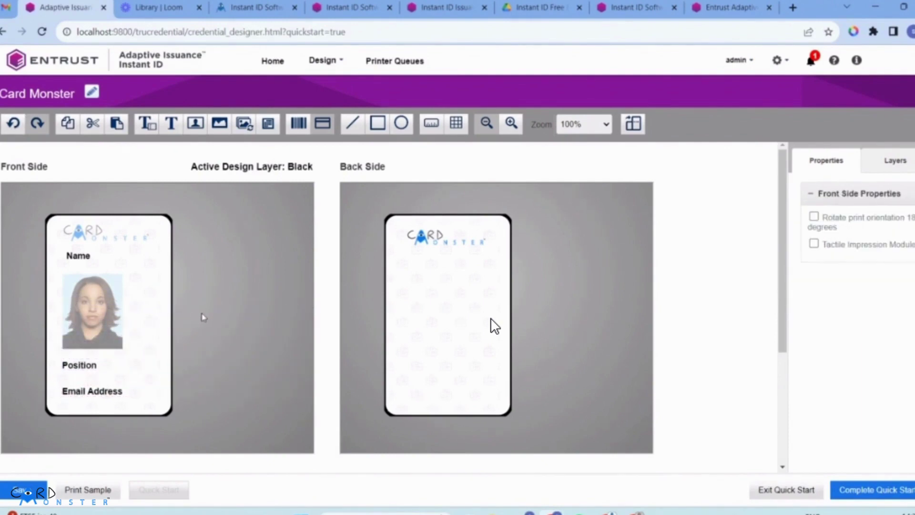
# Step: Shift the Name field slightly and move the Position field a little lower
pyautogui.click(91, 255)
pyautogui.moveTo(96, 258); pyautogui.dragTo(93, 260)
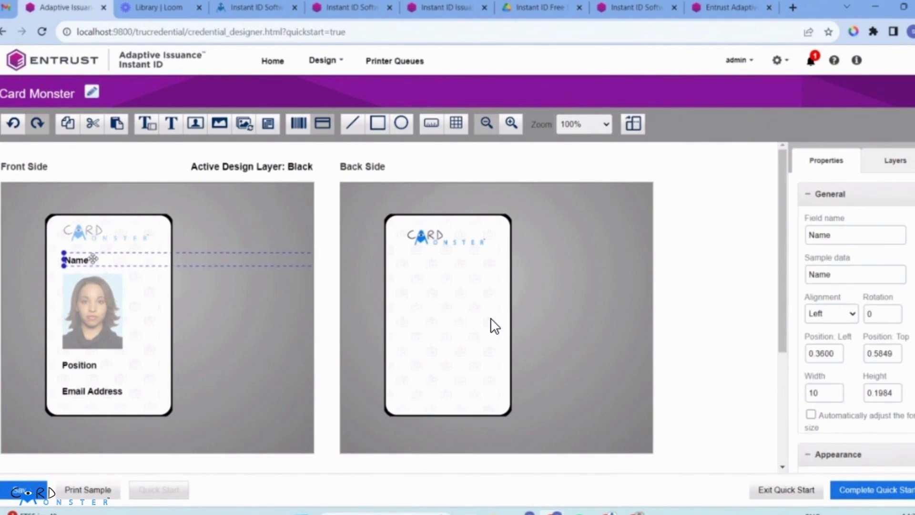
pyautogui.click(249, 282)
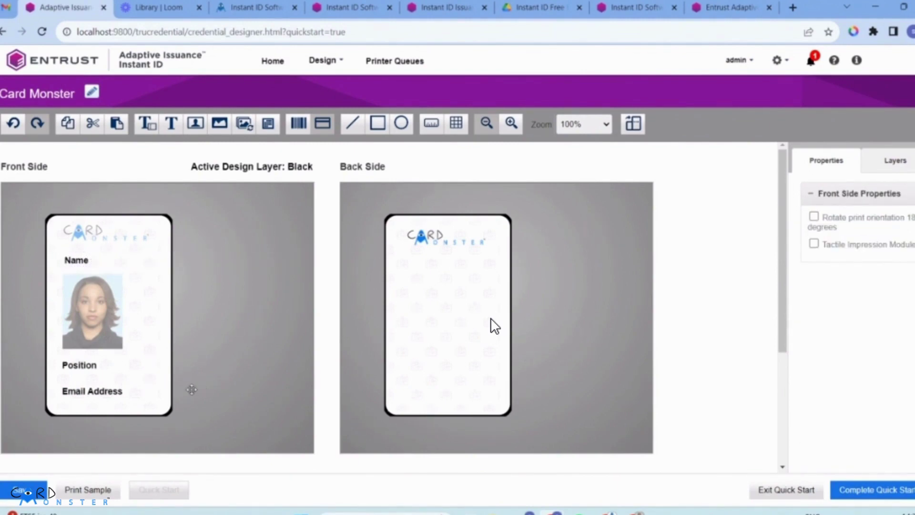
pyautogui.click(95, 368)
pyautogui.moveTo(95, 368); pyautogui.dragTo(101, 390)
pyautogui.keyDown('ctrl'); pyautogui.click(101, 388); pyautogui.keyUp('ctrl')
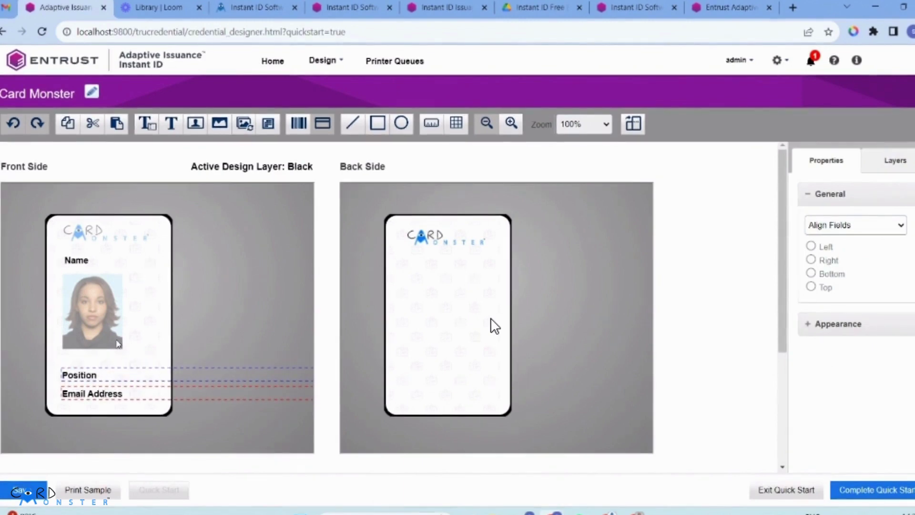
pyautogui.click(144, 337)
# Step: On the Color layer, move the photo slightly down between Name and Position
pyautogui.click(895, 161)
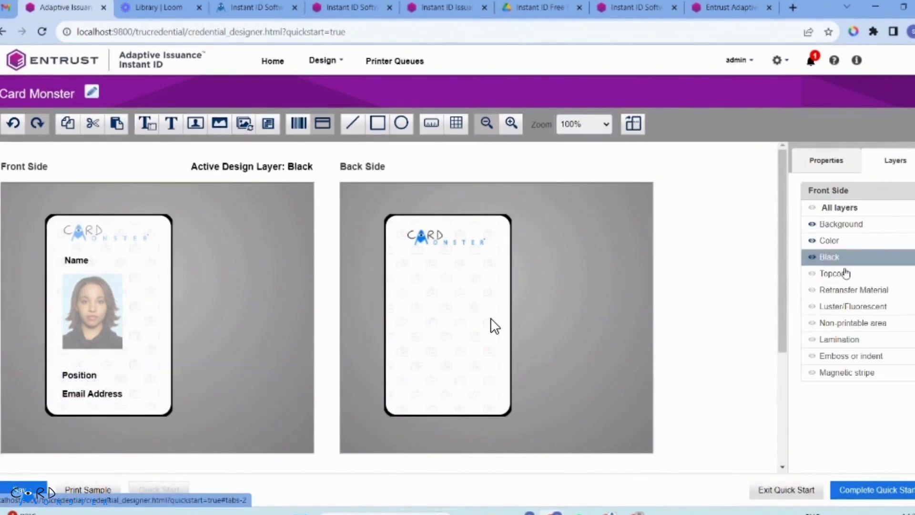
pyautogui.click(846, 243)
pyautogui.click(93, 303)
pyautogui.moveTo(93, 306); pyautogui.dragTo(110, 303)
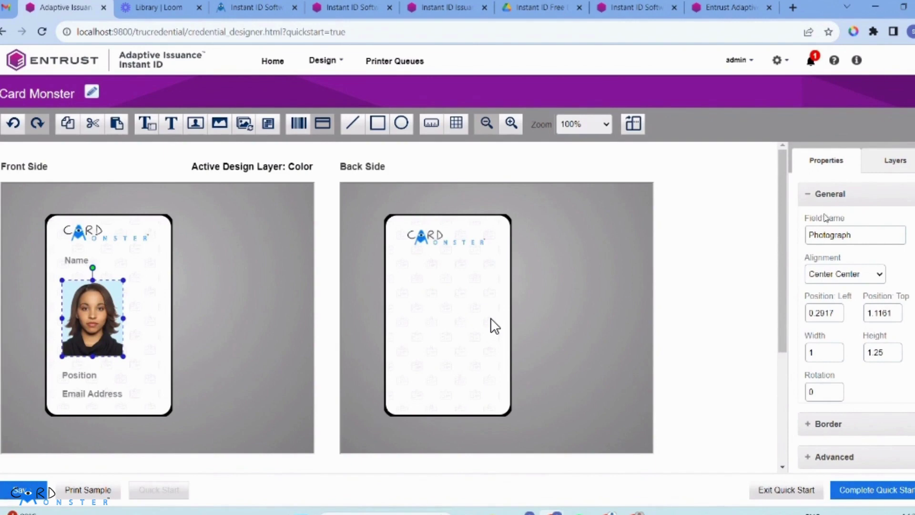
# Step: Make Black the active layer again and switch to the back side
pyautogui.click(894, 164)
pyautogui.click(857, 228)
pyautogui.click(848, 260)
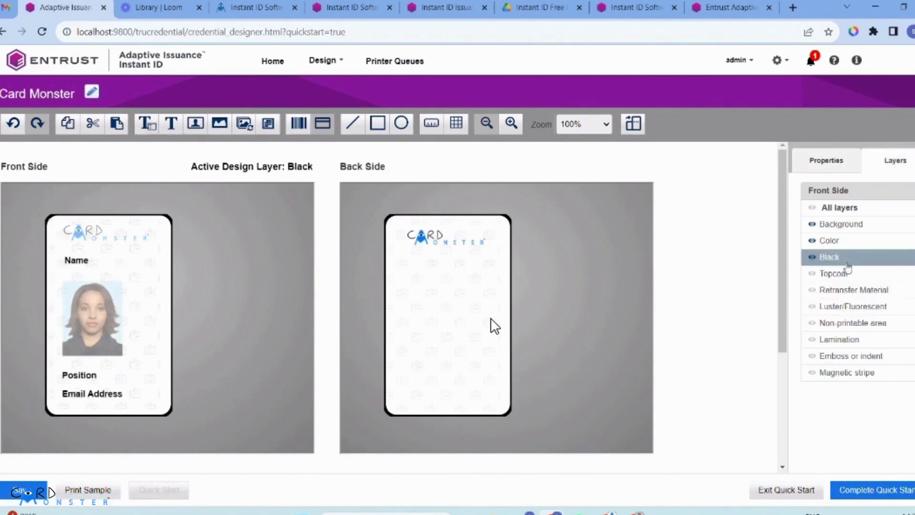
pyautogui.click(78, 262)
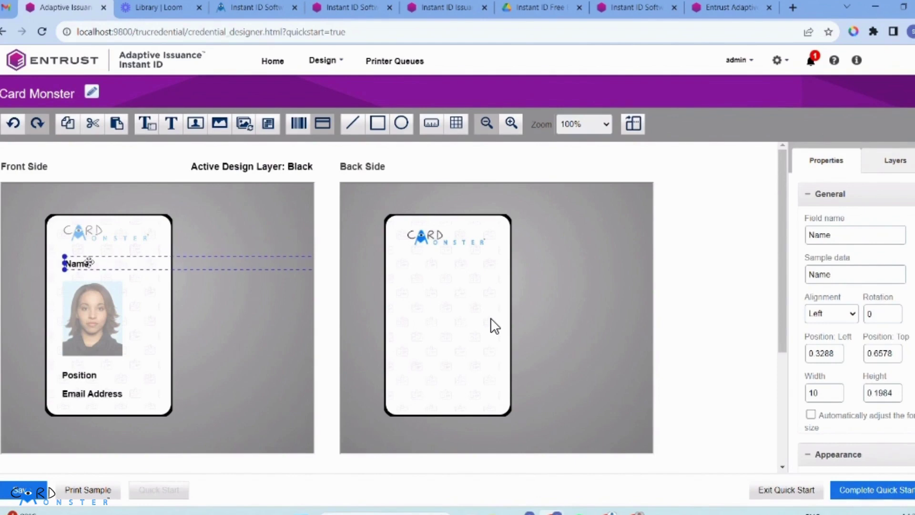
pyautogui.click(277, 323)
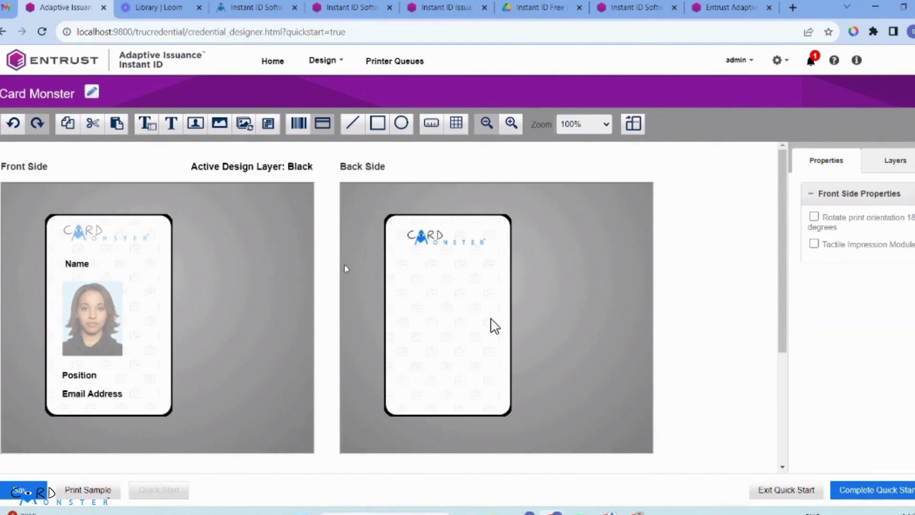
pyautogui.click(505, 307)
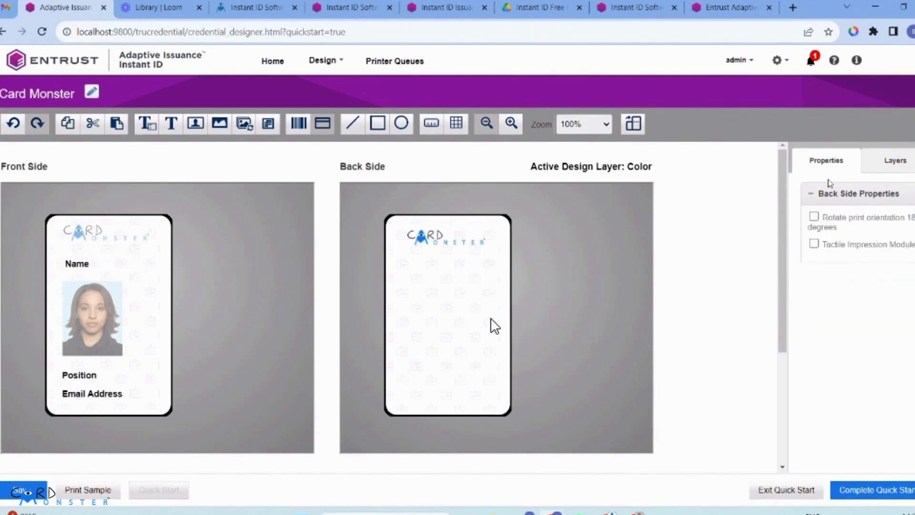
# Step: Add a static text on the back's Black layer named and labelled 'Contact Us:'
pyautogui.click(902, 168)
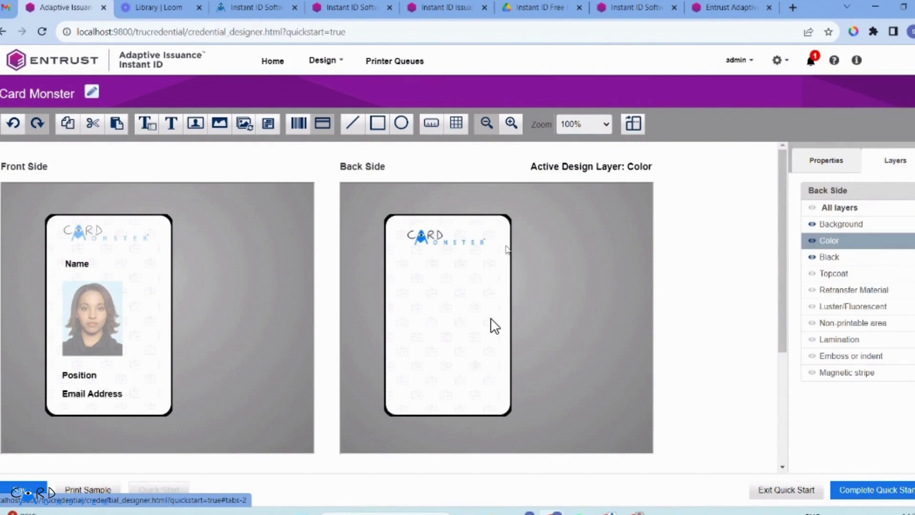
pyautogui.click(834, 259)
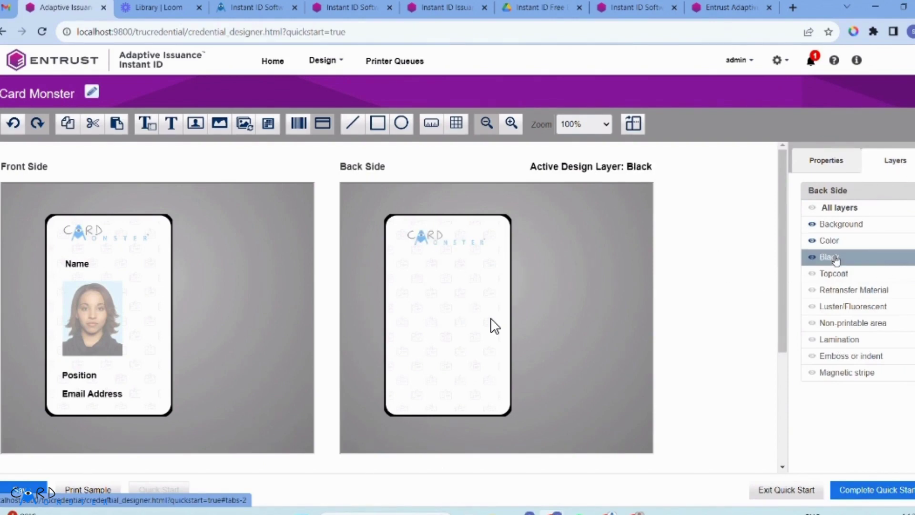
pyautogui.click(171, 123)
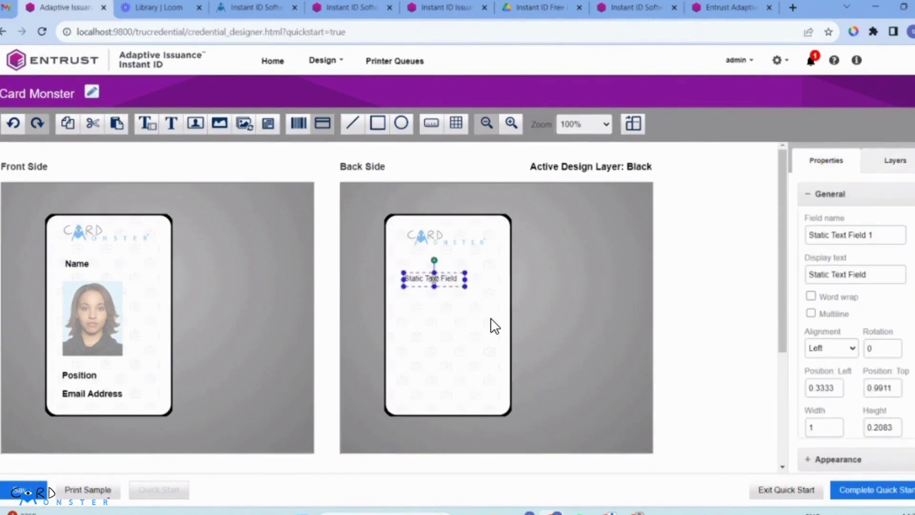
pyautogui.moveTo(434, 279); pyautogui.dragTo(448, 276)
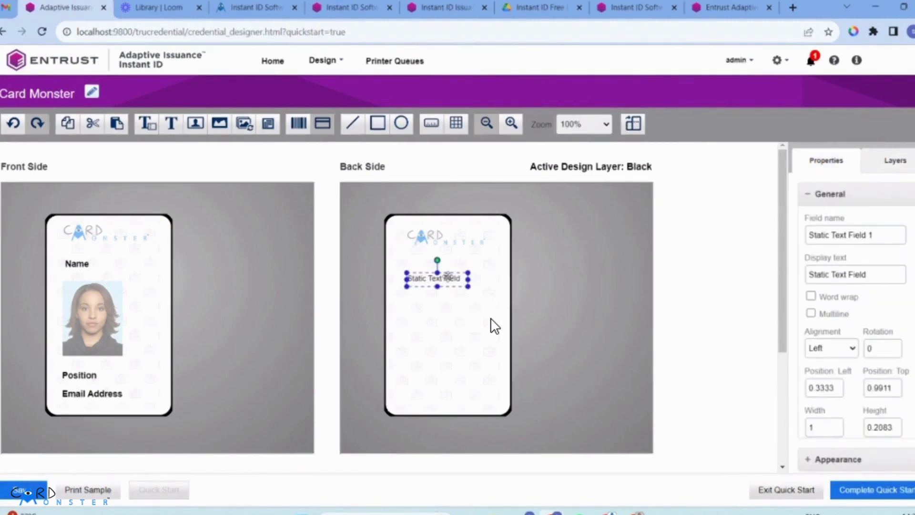
pyautogui.tripleClick(820, 234)
pyautogui.write('Contact Us')
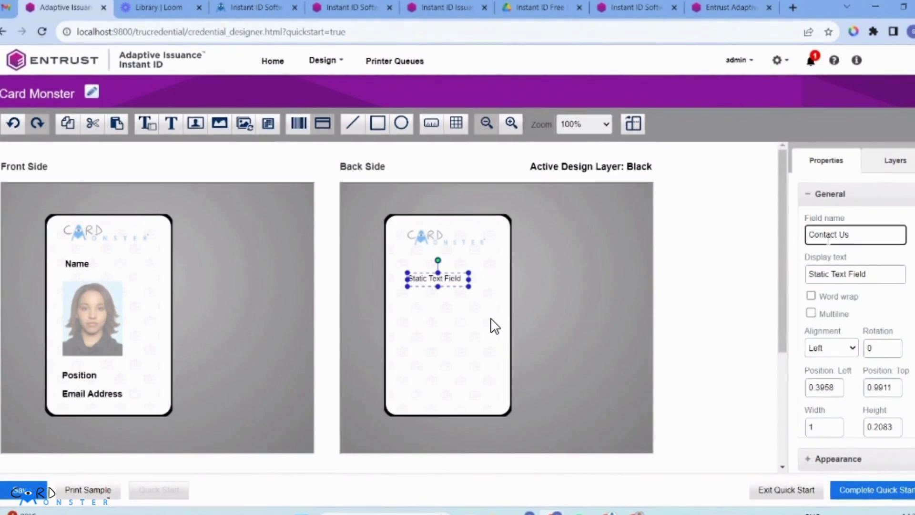
pyautogui.tripleClick(820, 234)
pyautogui.hotkey('ctrl', 'c')
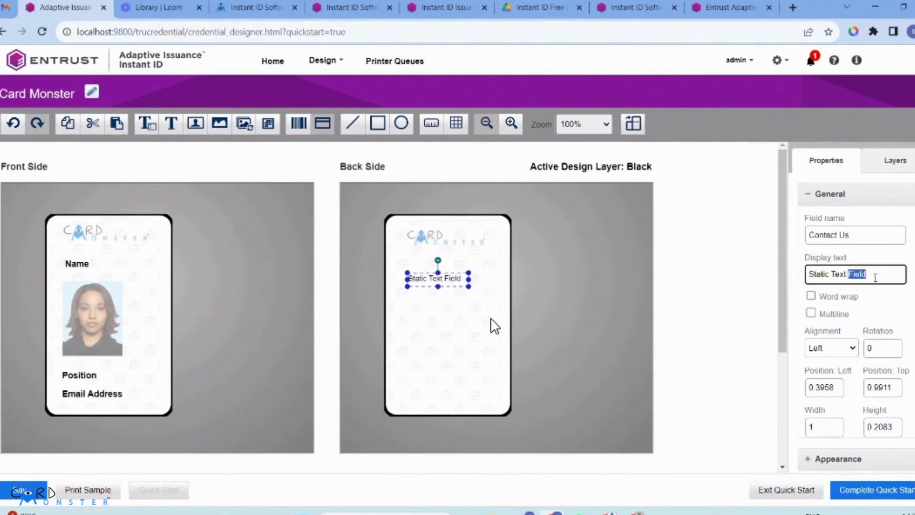
pyautogui.tripleClick(886, 274)
pyautogui.hotkey('ctrl', 'v')
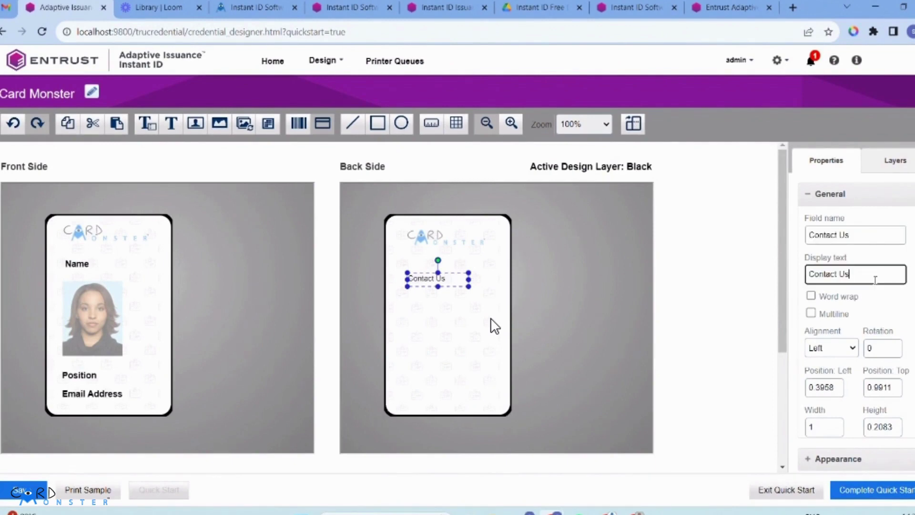
pyautogui.click(881, 218)
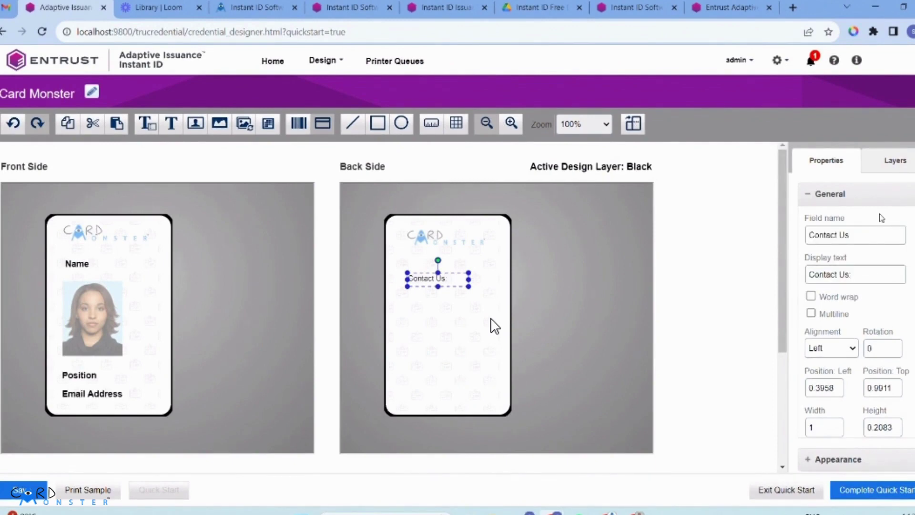
pyautogui.click(572, 317)
# Step: Paste three copies of the 'Contact Us:' label below it and start renaming the first to Phone
pyautogui.click(457, 282)
pyautogui.hotkey('ctrl', 'c')
pyautogui.hotkey('ctrl', 'v')
pyautogui.moveTo(457, 282); pyautogui.dragTo(427, 355)
pyautogui.hotkey('ctrl', 'c')
pyautogui.hotkey('ctrl', 'v')
pyautogui.hotkey('ctrl', 'c')
pyautogui.hotkey('ctrl', 'v')
pyautogui.click(429, 305)
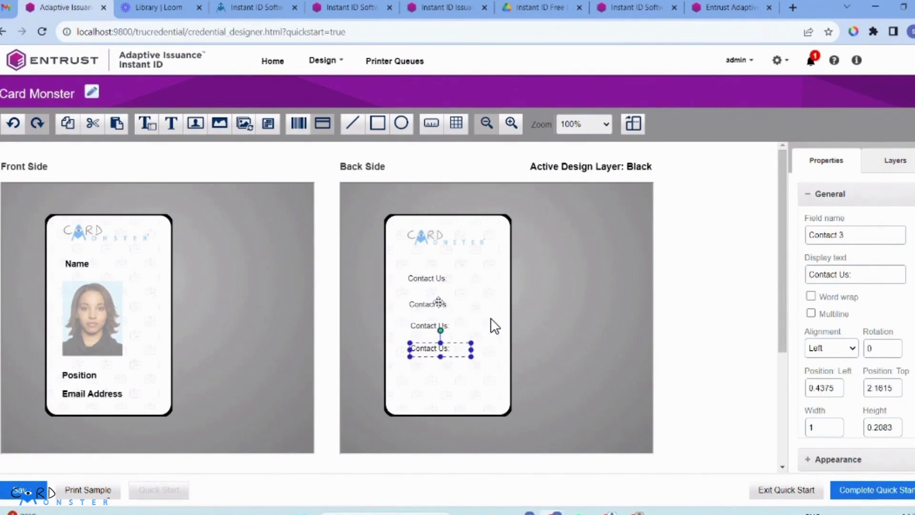
pyautogui.tripleClick(843, 233)
# Step: Rename the first lower back label to Phone and enter the company phone number as its text
pyautogui.write('PN')
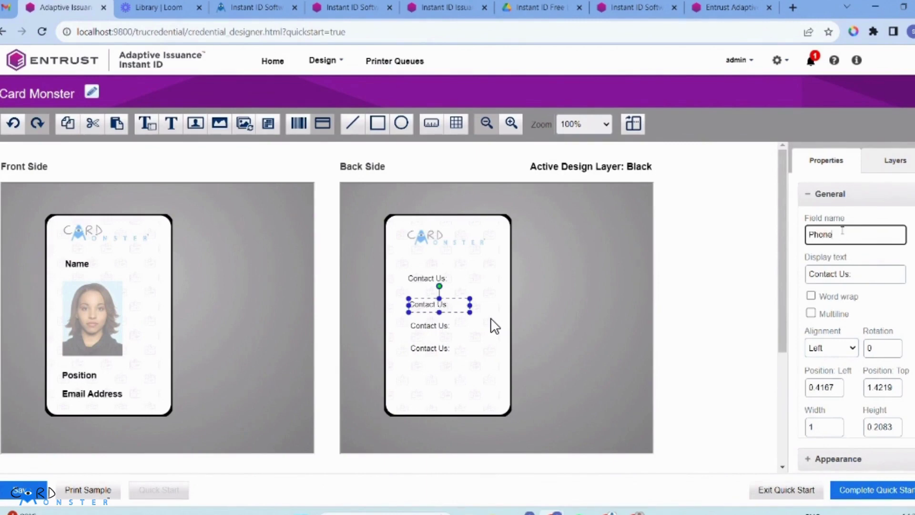
pyautogui.tripleClick(849, 273)
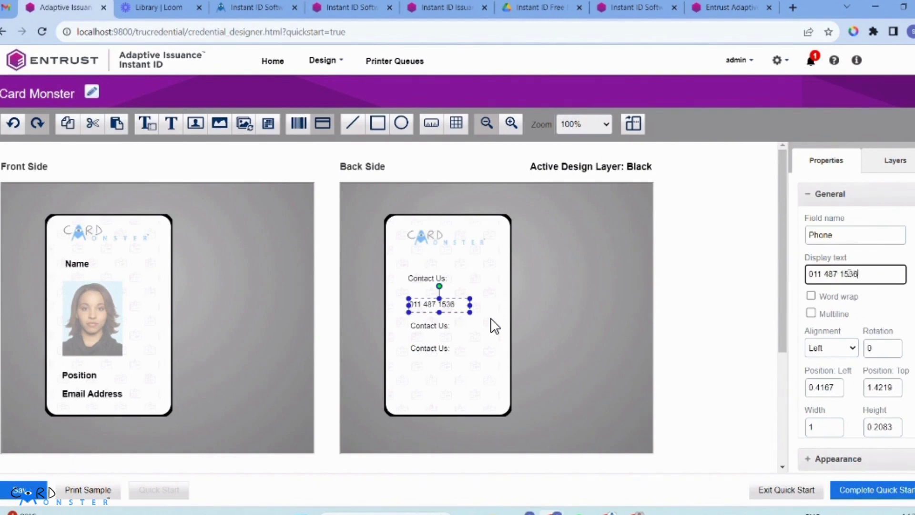
pyautogui.click(458, 325)
pyautogui.click(452, 323)
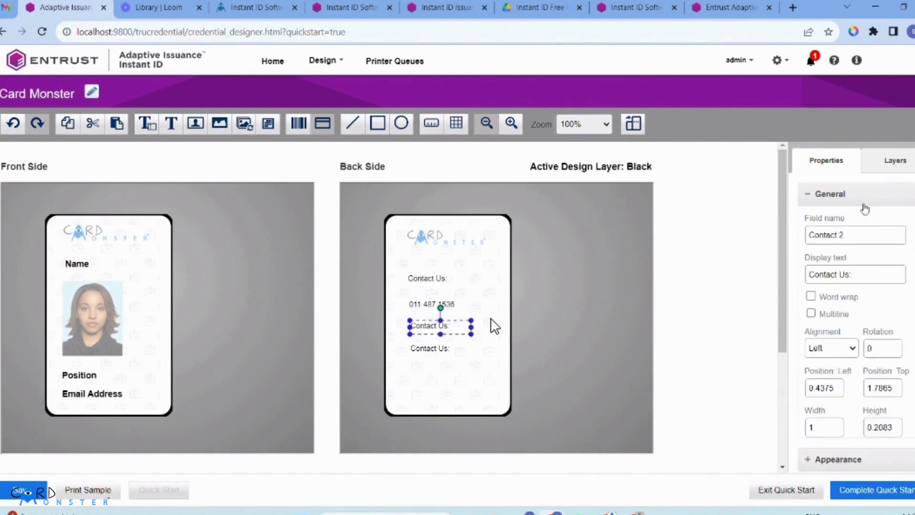
pyautogui.click(861, 231)
pyautogui.tripleClick(861, 231)
pyautogui.write('Website')
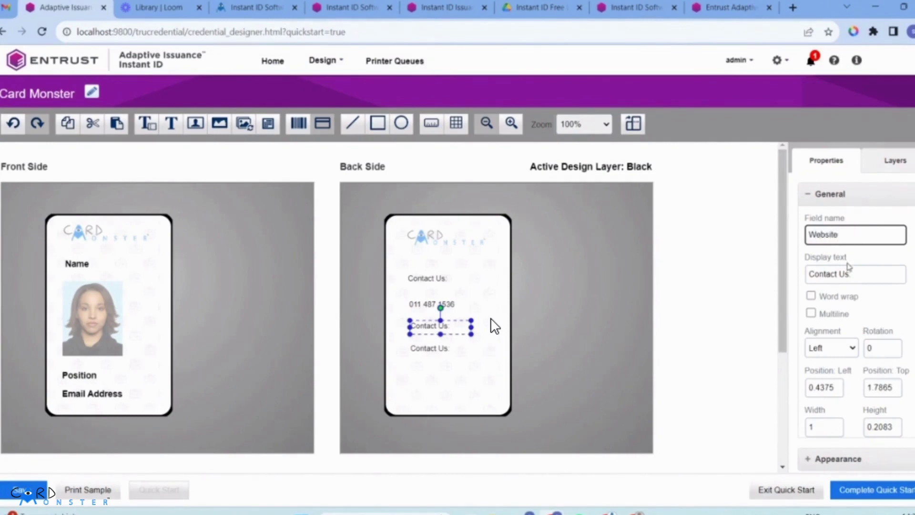
pyautogui.tripleClick(847, 274)
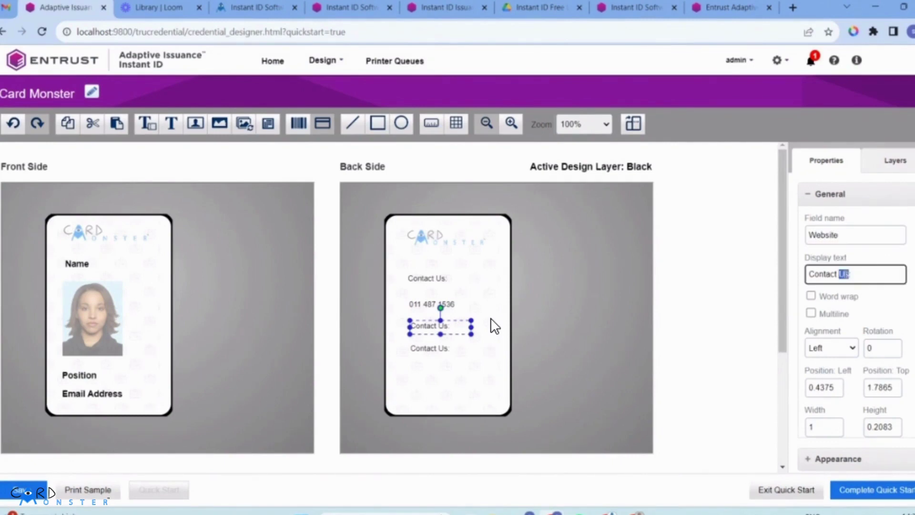
pyautogui.write('www.cardmonster.co.za')
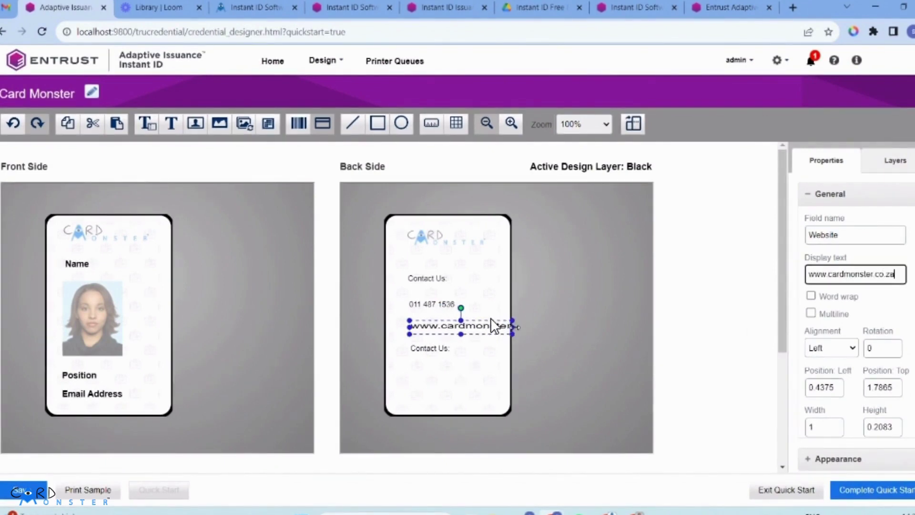
# Step: Turn the lowest label into an Email address field showing the sales e-mail address
pyautogui.click(442, 349)
pyautogui.click(837, 234)
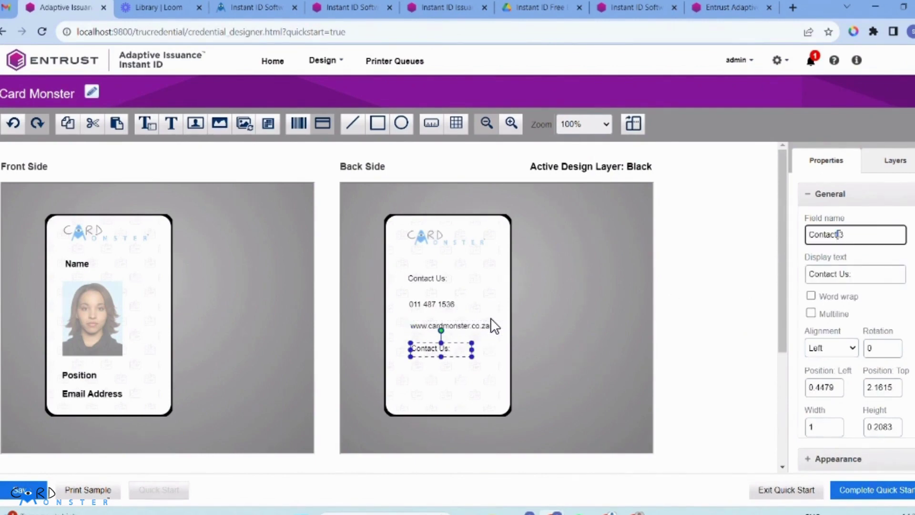
pyautogui.hotkey('ctrl', 'a')
pyautogui.write('Ema')
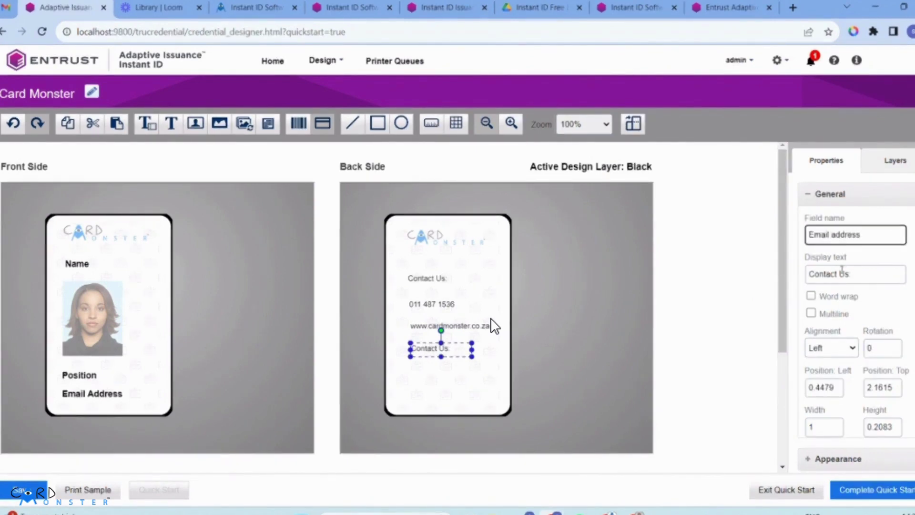
pyautogui.press('Tab')
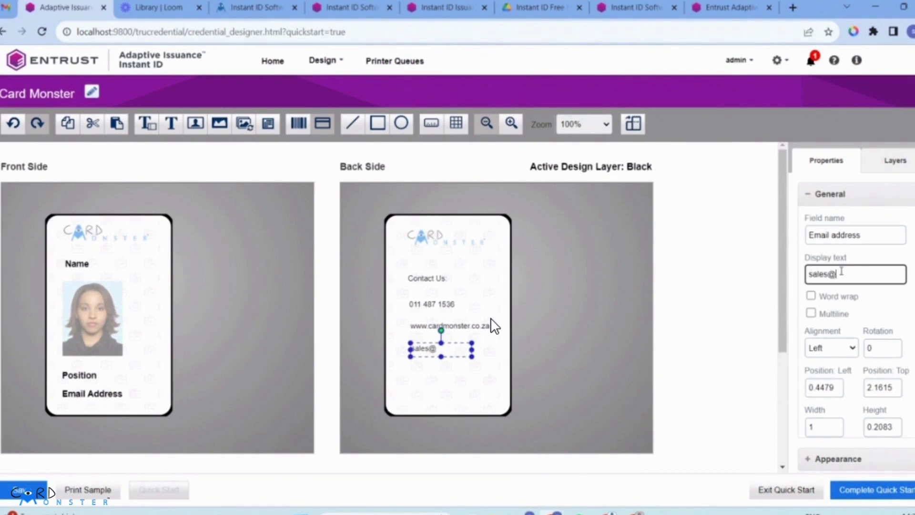
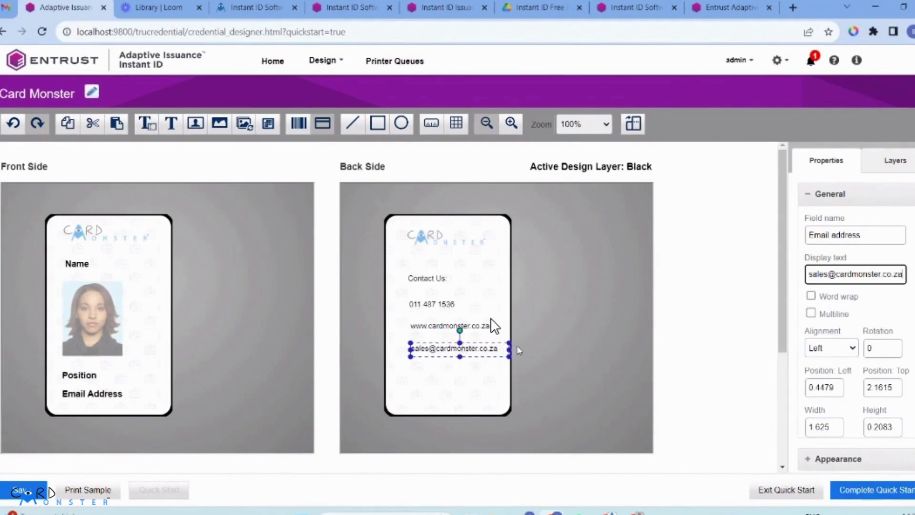
pyautogui.click(519, 351)
pyautogui.click(439, 279)
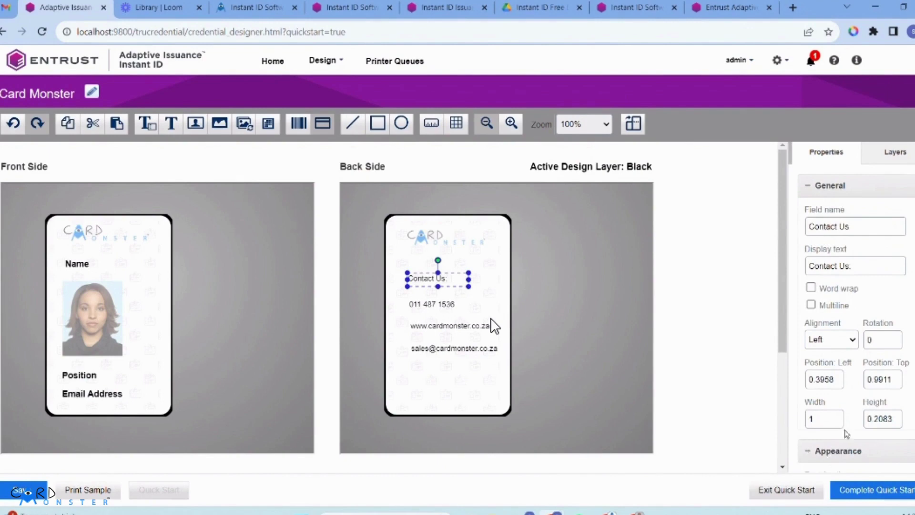
# Step: Make the Contact Us: heading bold with font size 14
pyautogui.scroll(-1, 847, 433)
pyautogui.click(889, 374)
pyautogui.click(877, 397)
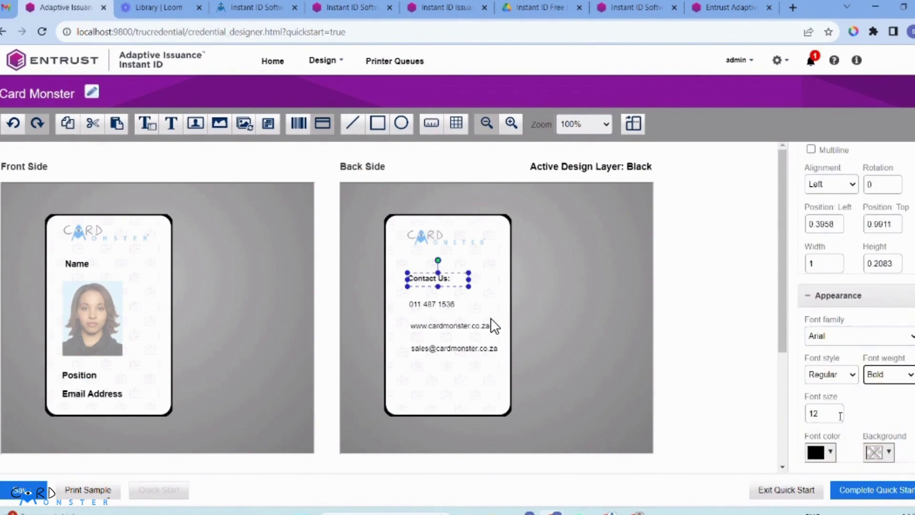
pyautogui.doubleClick(836, 415)
pyautogui.write('14')
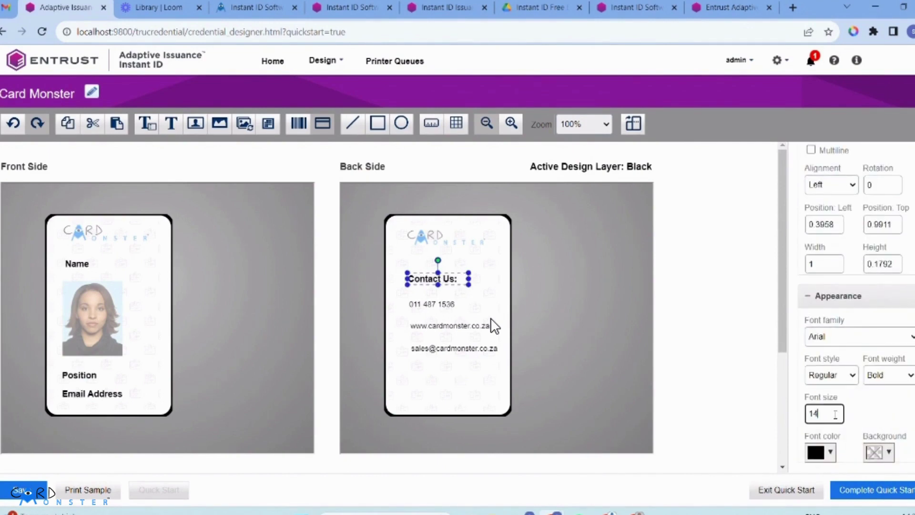
# Step: Move the phone, website and e-mail lines up, left-align them and space them evenly
pyautogui.click(446, 302)
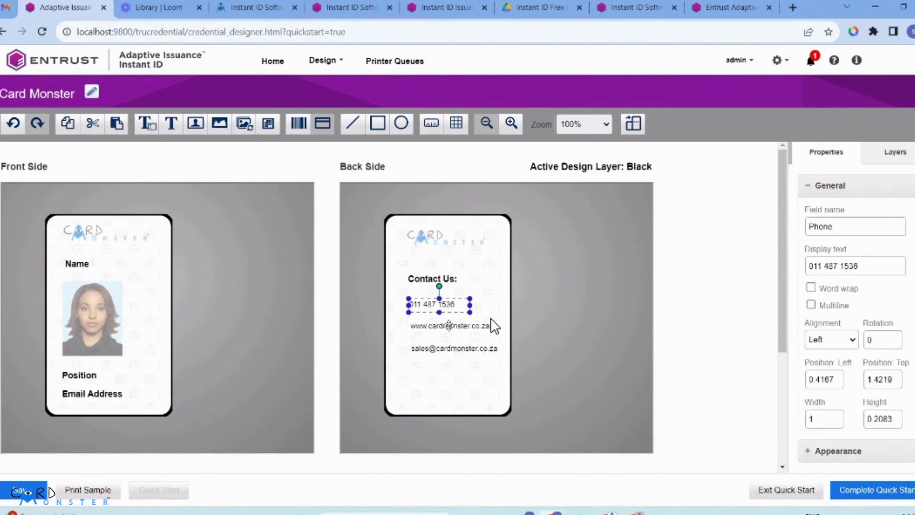
pyautogui.keyDown('ctrl'); pyautogui.click(449, 325); pyautogui.keyUp('ctrl')
pyautogui.keyDown('ctrl'); pyautogui.click(445, 345); pyautogui.keyUp('ctrl')
pyautogui.moveTo(446, 344); pyautogui.dragTo(445, 339)
pyautogui.click(811, 246)
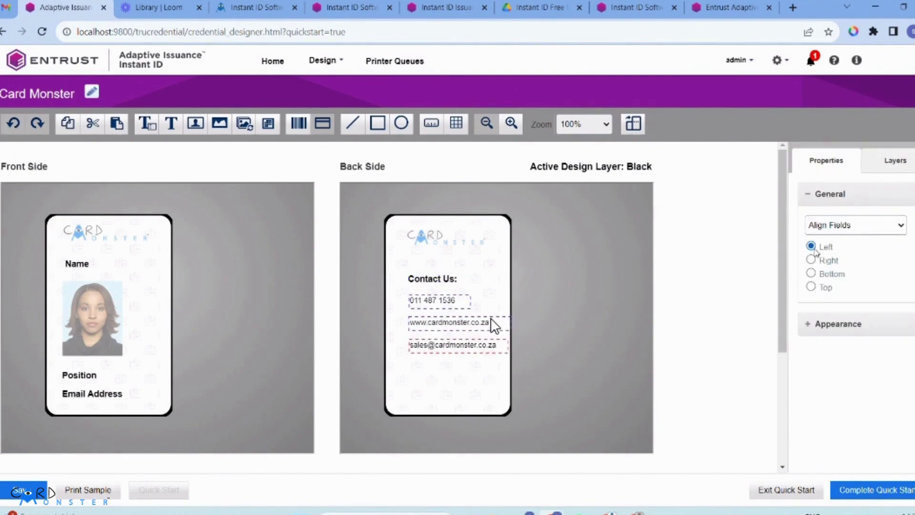
pyautogui.click(853, 225)
pyautogui.click(853, 225)
pyautogui.click(847, 265)
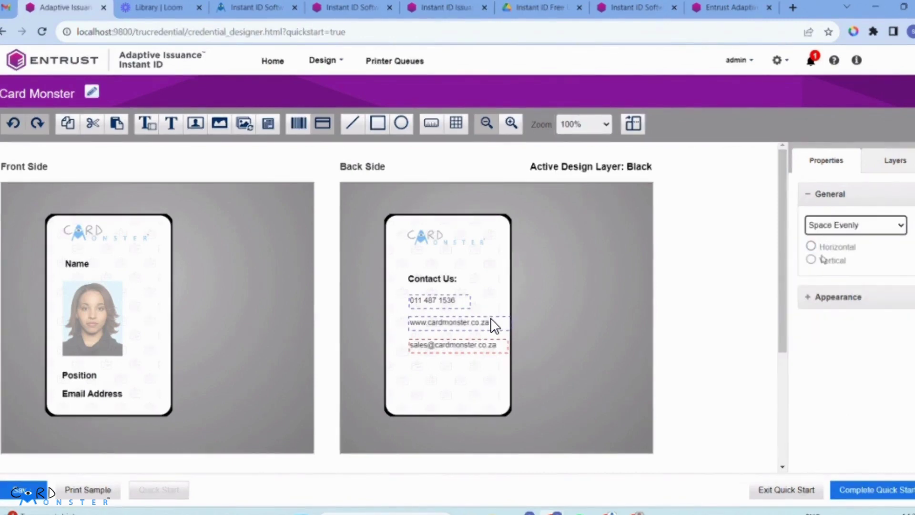
pyautogui.click(810, 260)
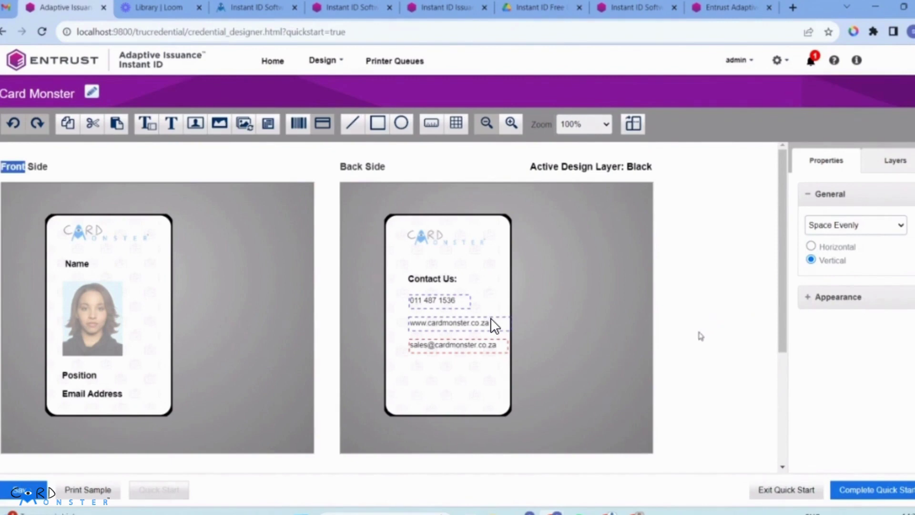
pyautogui.click(493, 380)
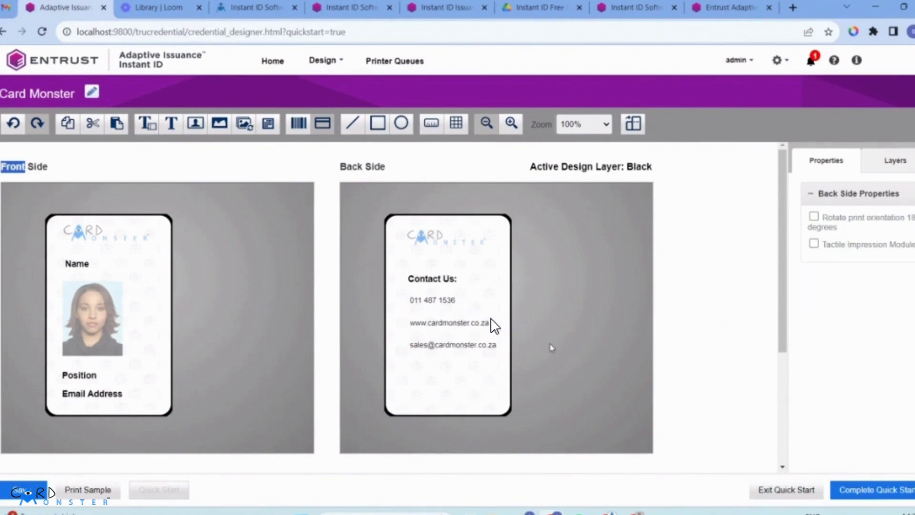
# Step: Select the Contact Us heading with the three contact lines and nudge all four up together
pyautogui.click(441, 279)
pyautogui.keyDown('ctrl'); pyautogui.click(434, 299); pyautogui.keyUp('ctrl')
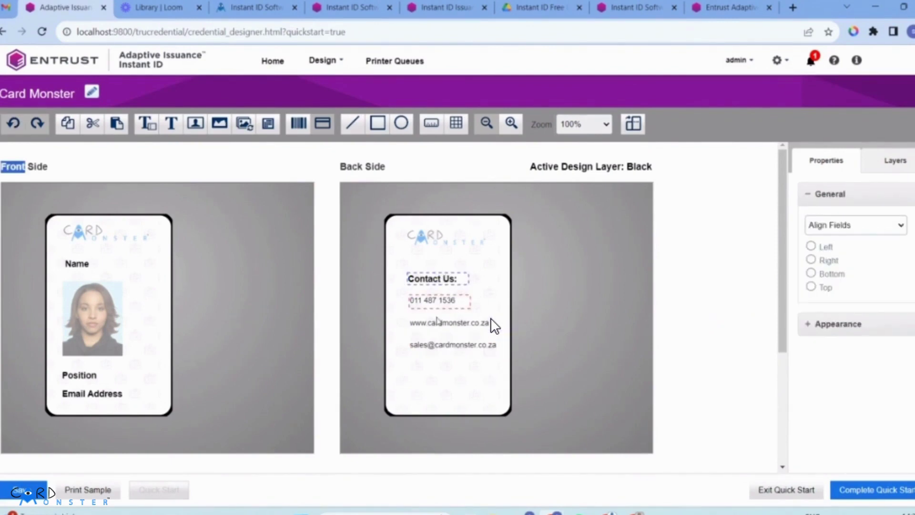
pyautogui.click(436, 320)
pyautogui.click(435, 276)
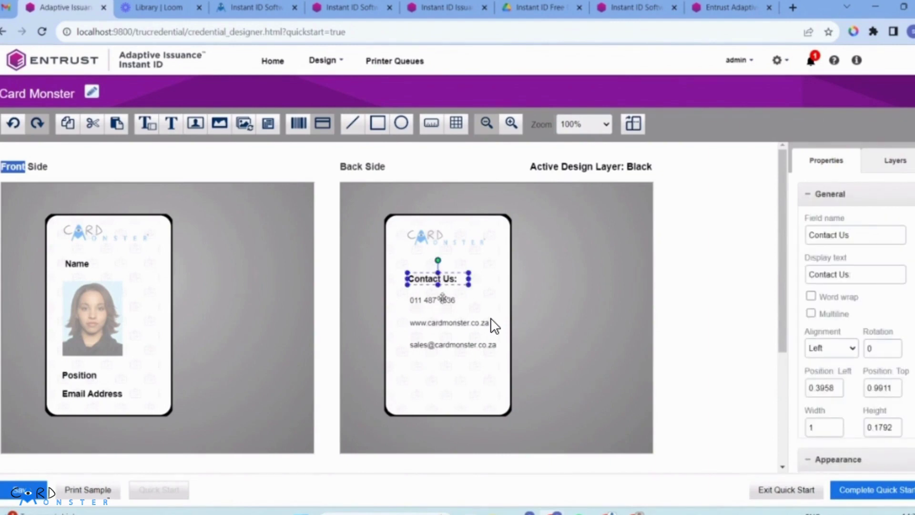
pyautogui.keyDown('ctrl'); pyautogui.click(442, 299); pyautogui.keyUp('ctrl')
pyautogui.click(450, 341)
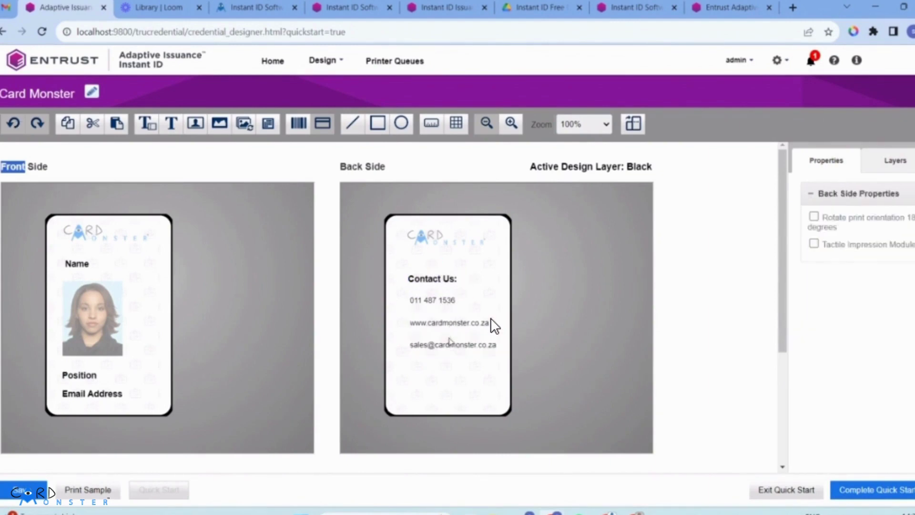
pyautogui.click(449, 325)
pyautogui.click(523, 343)
pyautogui.click(432, 281)
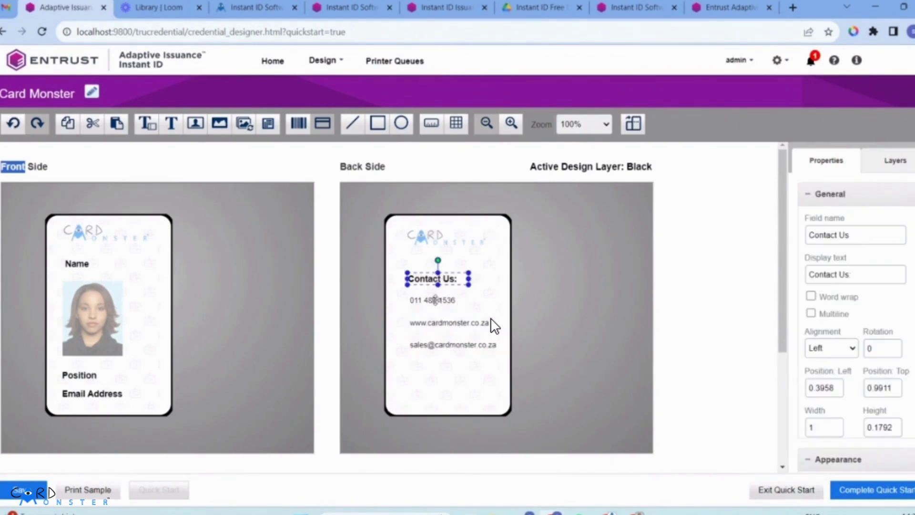
pyautogui.keyDown('ctrl'); pyautogui.click(434, 299); pyautogui.keyUp('ctrl')
pyautogui.keyDown('ctrl'); pyautogui.click(438, 322); pyautogui.keyUp('ctrl')
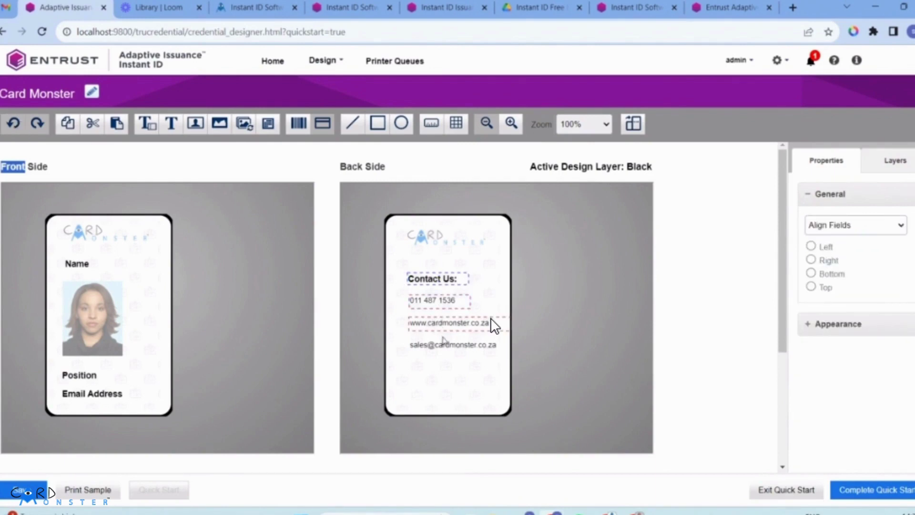
pyautogui.press('Up')
pyautogui.press('Up')
pyautogui.press('Up')
pyautogui.press('Up')
pyautogui.press('Up')
pyautogui.press('Up')
pyautogui.press('Up')
pyautogui.press('Up')
pyautogui.press('Up')
pyautogui.press('Up')
pyautogui.press('Up')
pyautogui.press('Up')
pyautogui.press('Up')
pyautogui.press('Up')
pyautogui.press('Up')
pyautogui.press('Up')
pyautogui.press('Up')
pyautogui.press('Up')
pyautogui.press('Up')
pyautogui.press('Up')
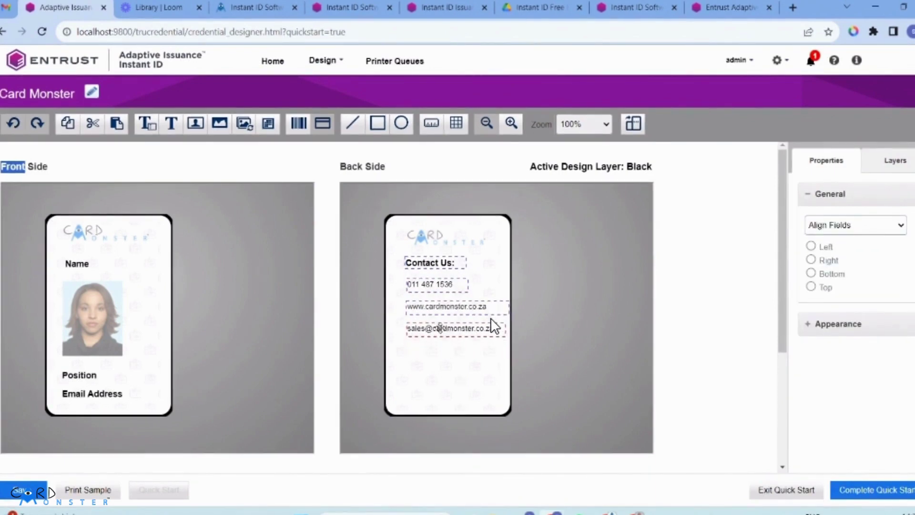
pyautogui.click(578, 296)
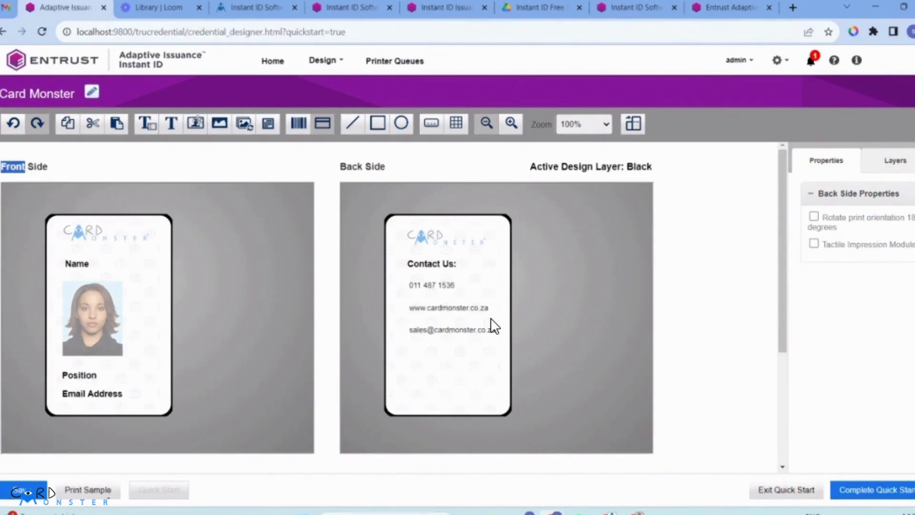
# Step: Place an image graphic below the e-mail line, discarding a mistakenly added photograph field
pyautogui.click(195, 123)
pyautogui.click(425, 359)
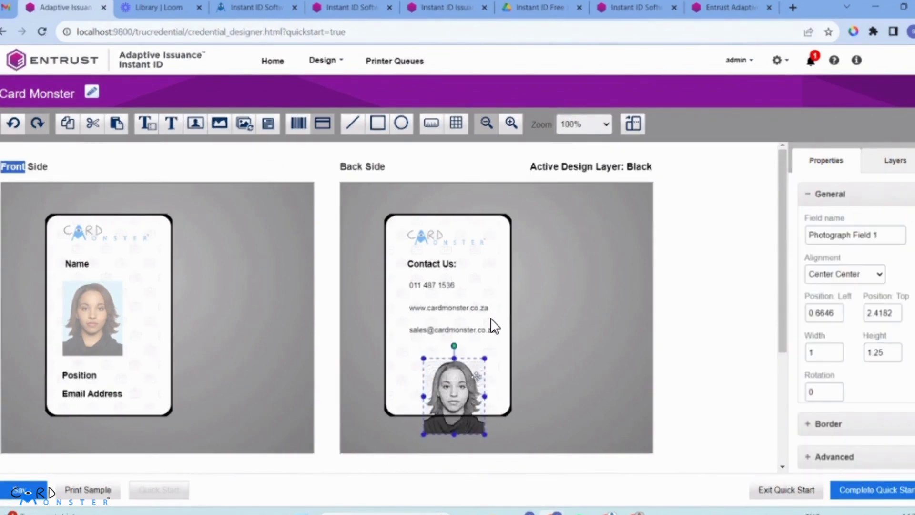
pyautogui.press('Delete')
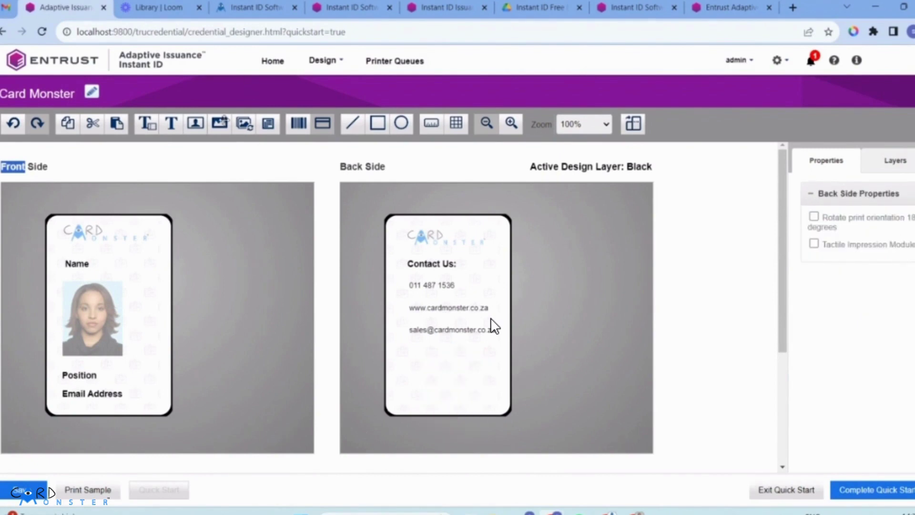
pyautogui.click(442, 363)
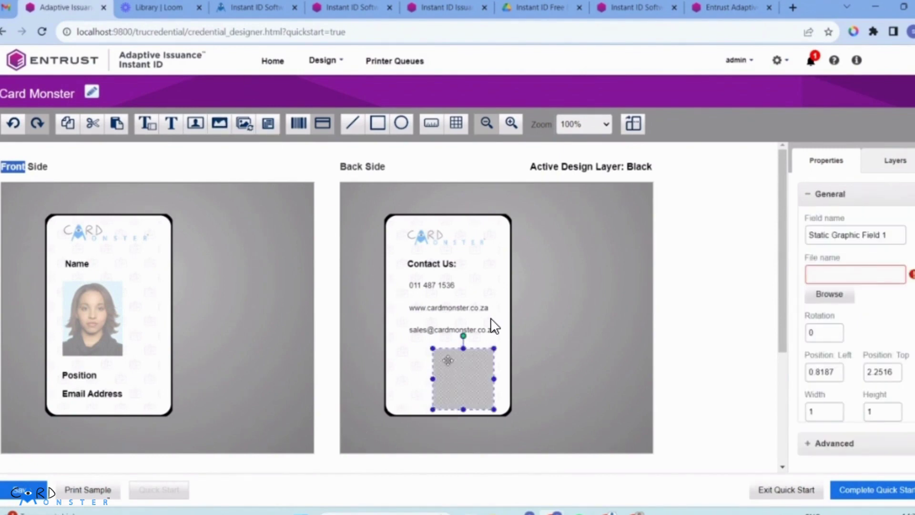
pyautogui.tripleClick(864, 233)
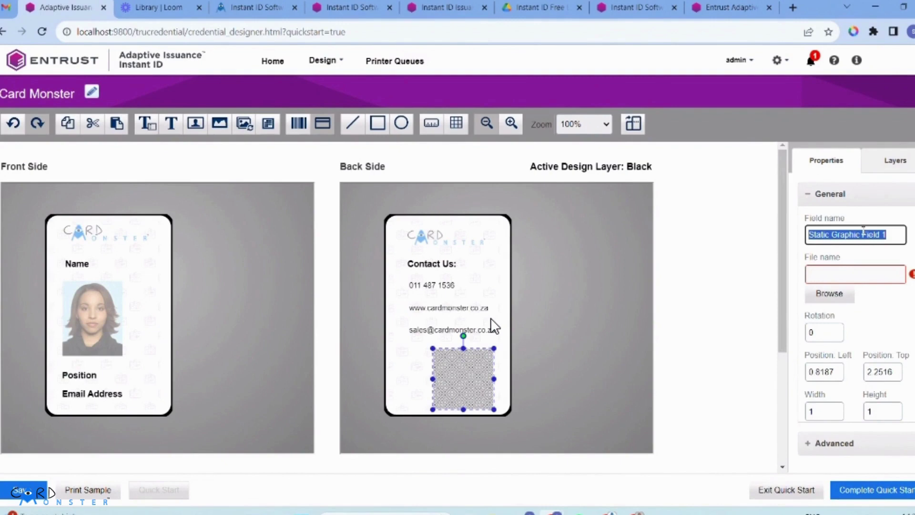
pyautogui.write('QR code')
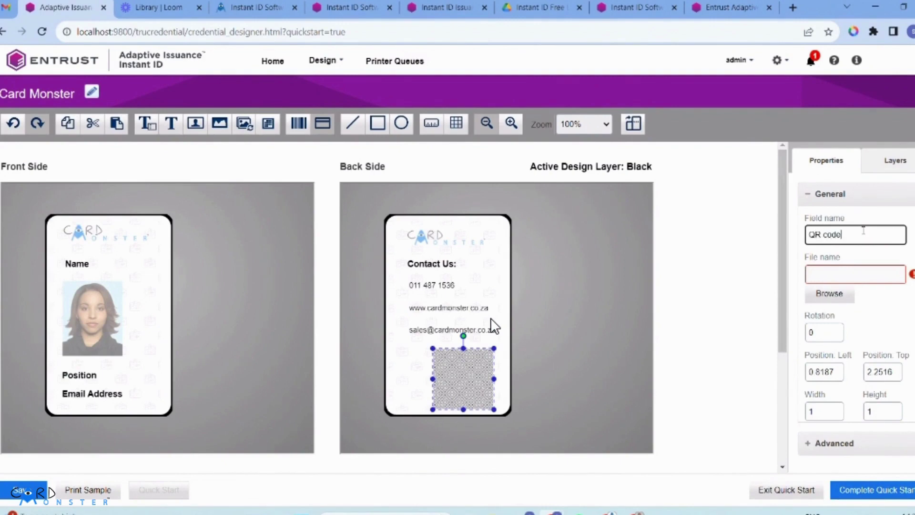
# Step: Load qr-code.png into the graphic and name the field QR code
pyautogui.click(830, 293)
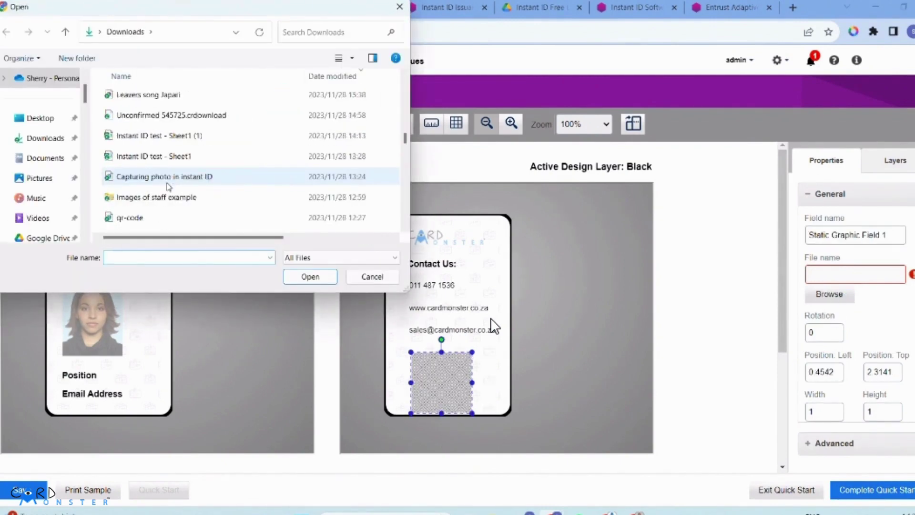
pyautogui.click(173, 219)
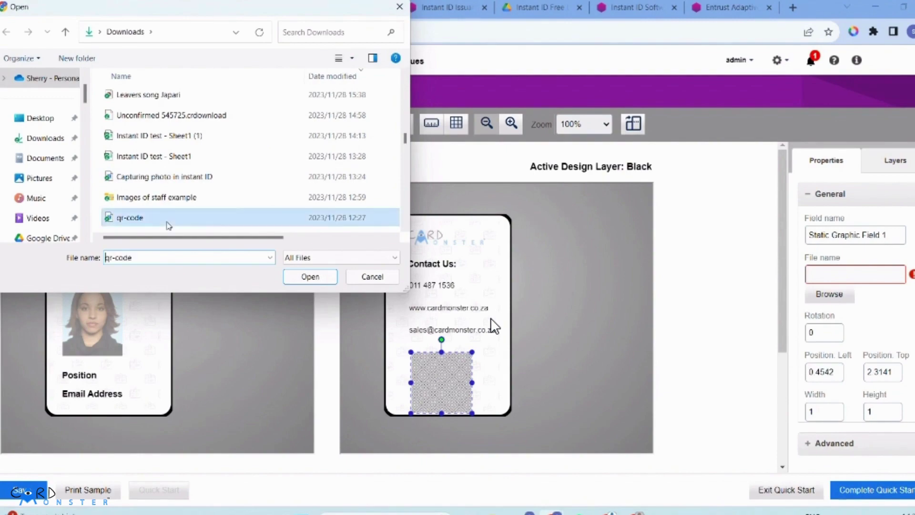
pyautogui.click(308, 276)
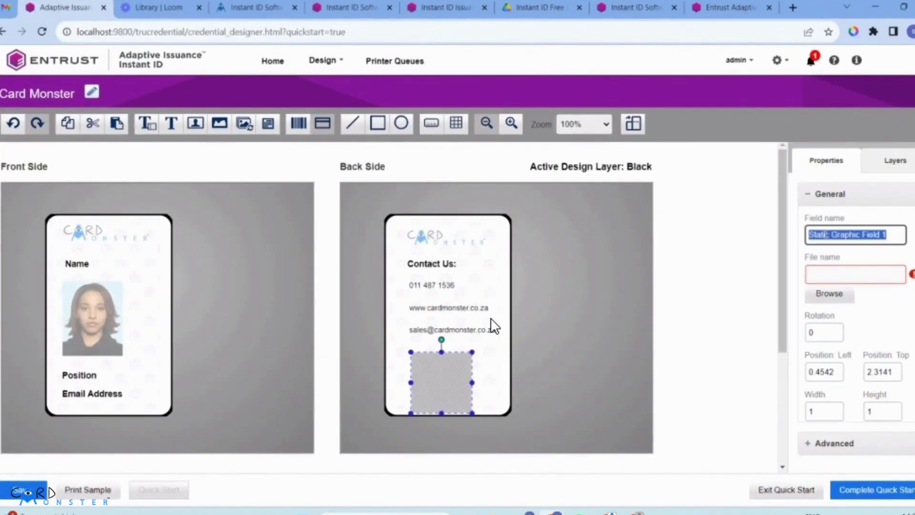
pyautogui.write('Q')
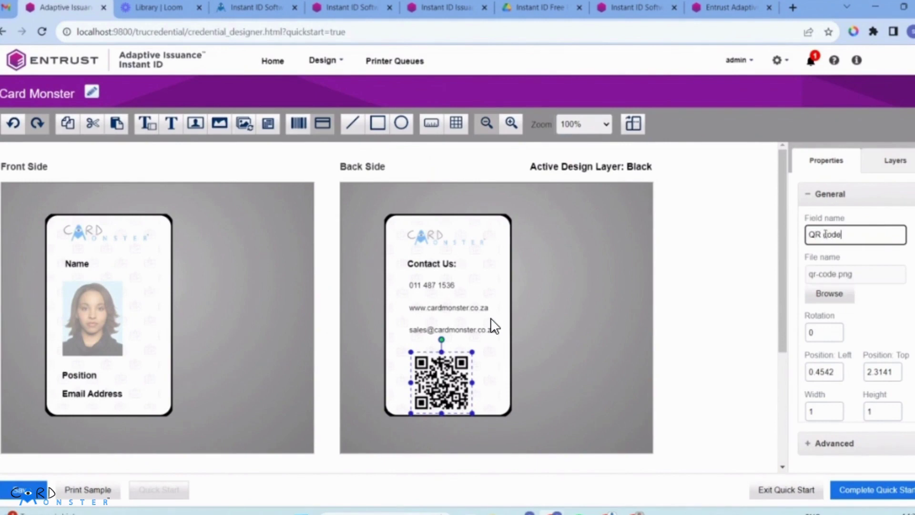
pyautogui.write('R code')
# Step: Position the QR code just beneath the contact lines on the card back
pyautogui.moveTo(458, 374); pyautogui.dragTo(463, 364)
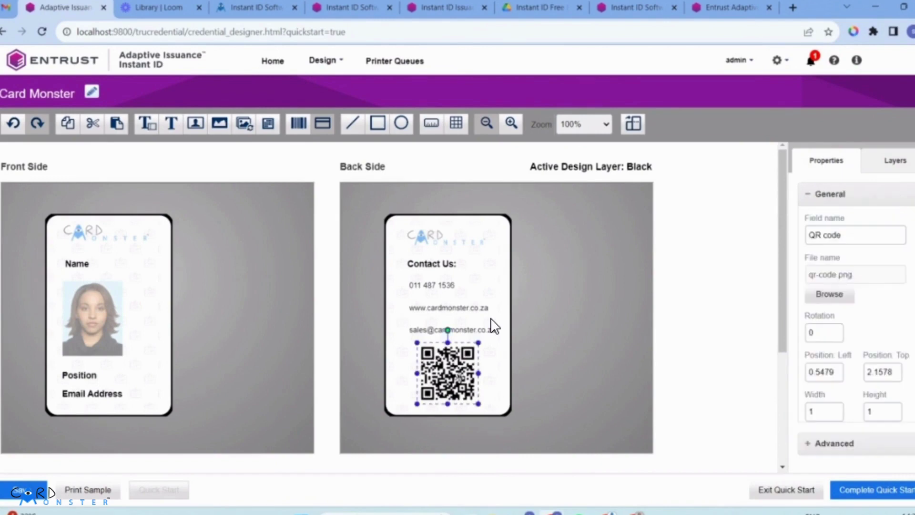
pyautogui.moveTo(448, 374); pyautogui.dragTo(449, 377)
pyautogui.click(524, 382)
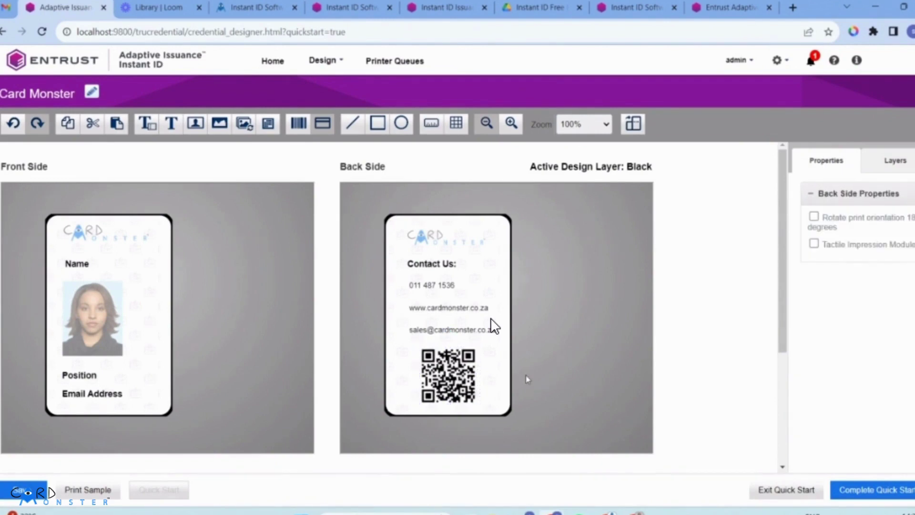
pyautogui.click(426, 403)
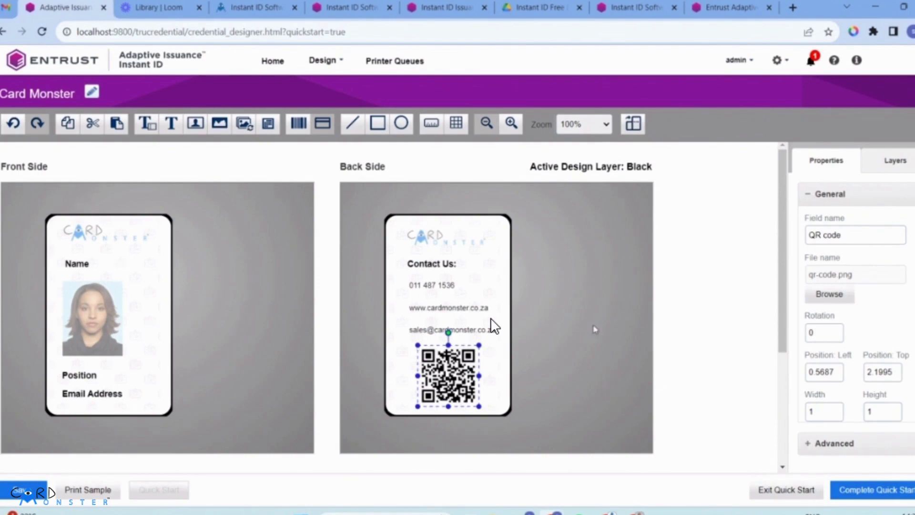
pyautogui.click(630, 327)
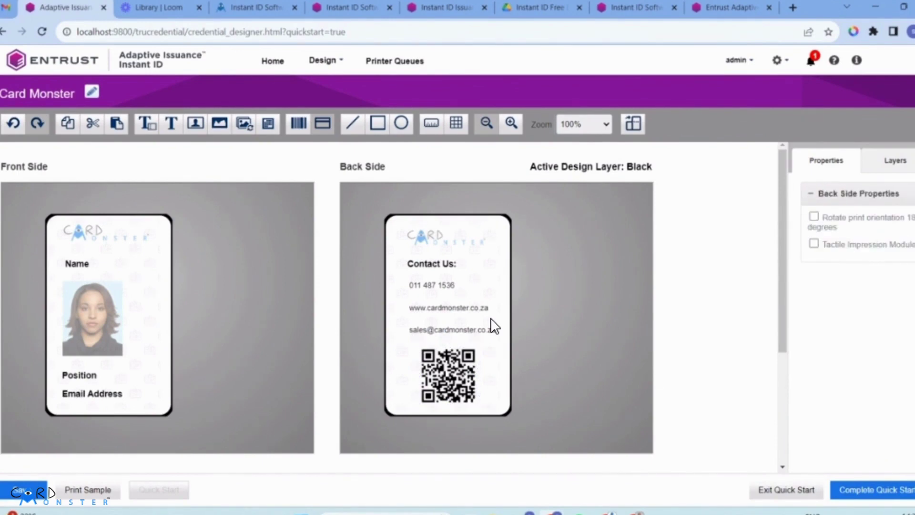
# Step: Make Topcoat the active layer on front and back, then save the design and complete the quick start
pyautogui.click(881, 164)
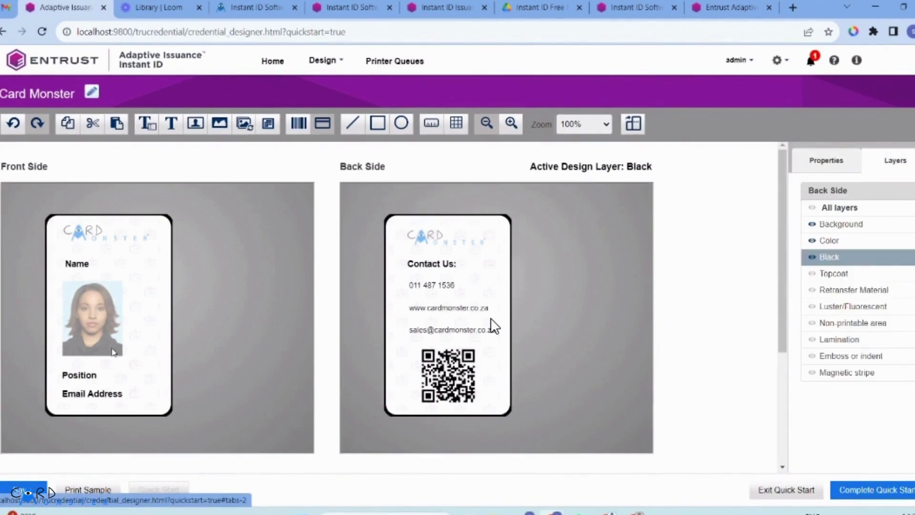
pyautogui.click(197, 332)
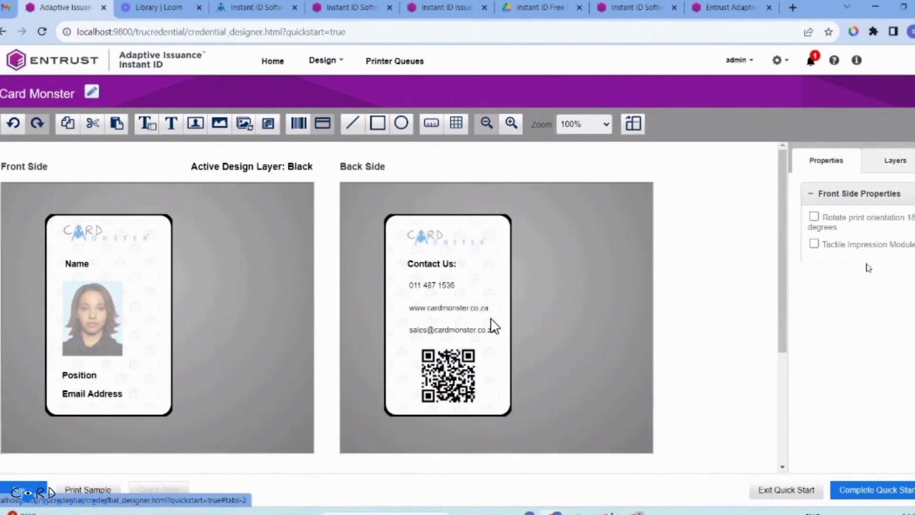
pyautogui.click(883, 160)
pyautogui.click(882, 276)
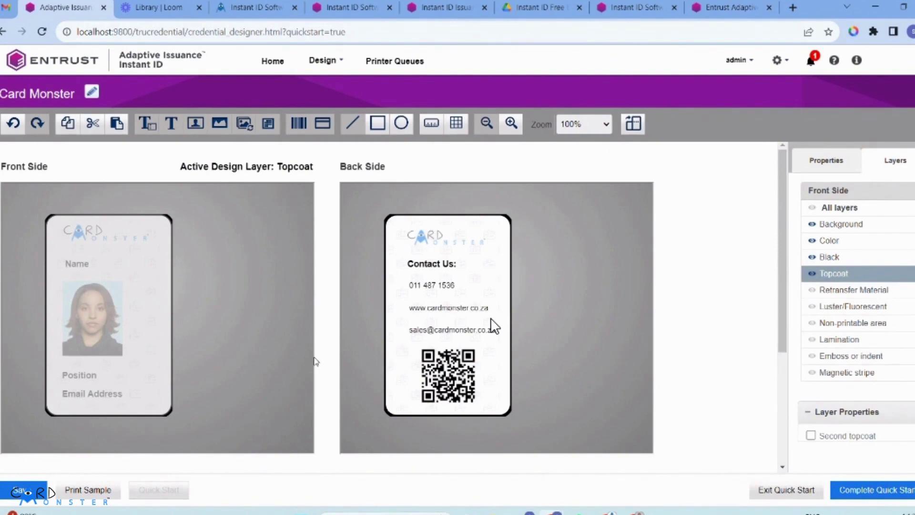
pyautogui.click(543, 273)
pyautogui.click(895, 161)
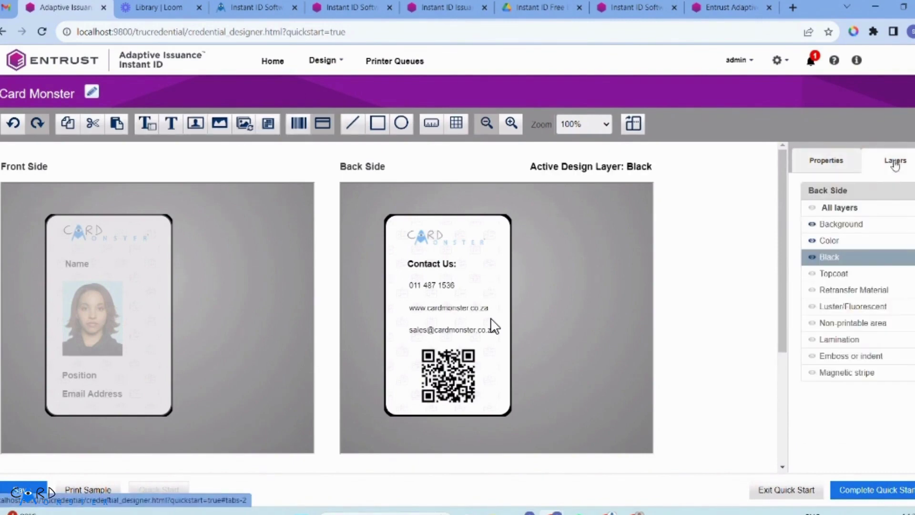
pyautogui.click(843, 279)
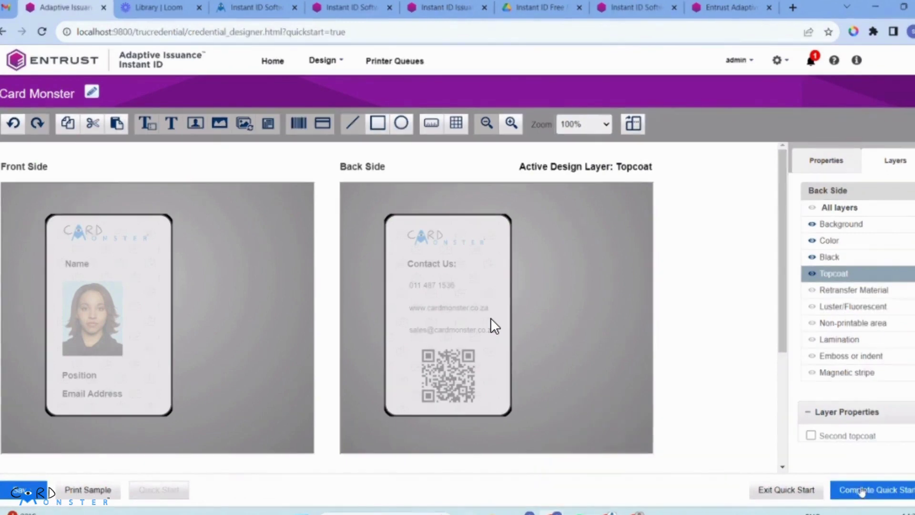
pyautogui.click(19, 490)
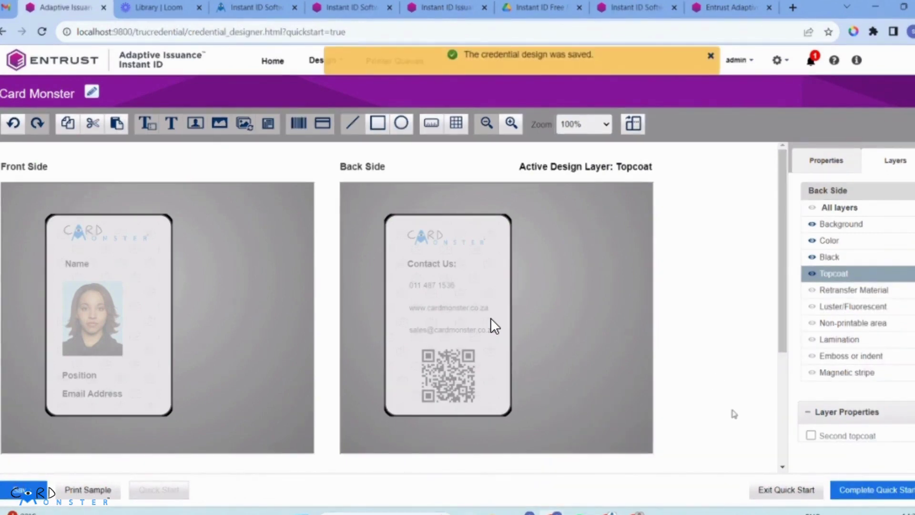
pyautogui.click(860, 497)
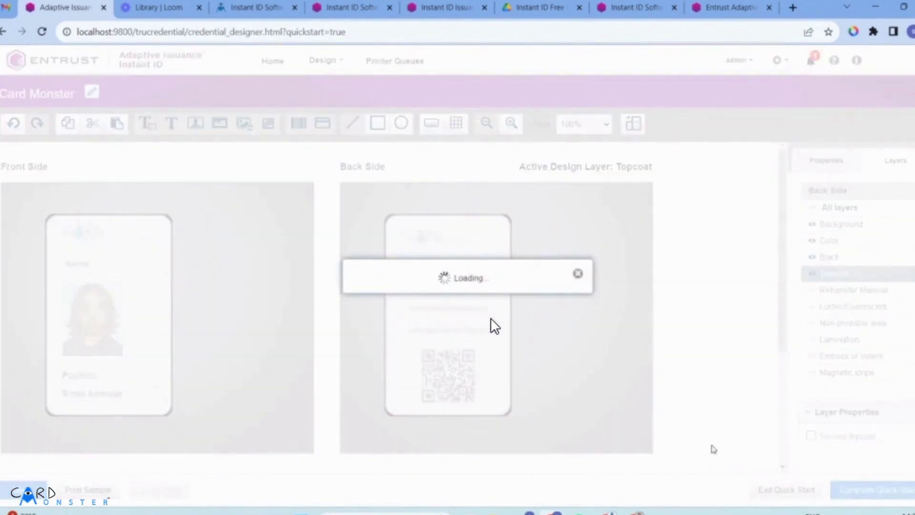